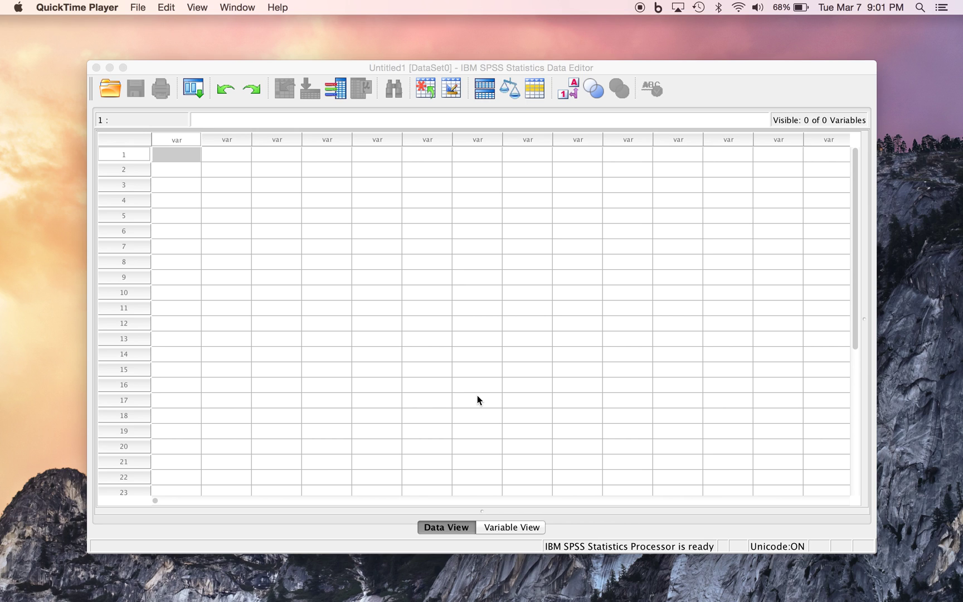
# Select rows and columns of the empty Data View grid, then look at the empty Variable View
pyautogui.click(122, 153)
pyautogui.click(123, 153)
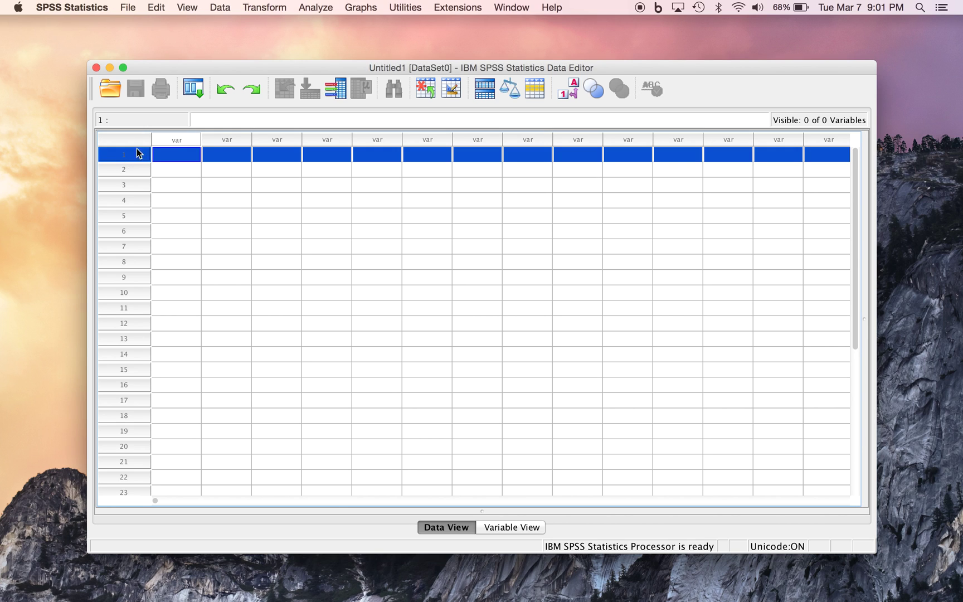
pyautogui.click(176, 140)
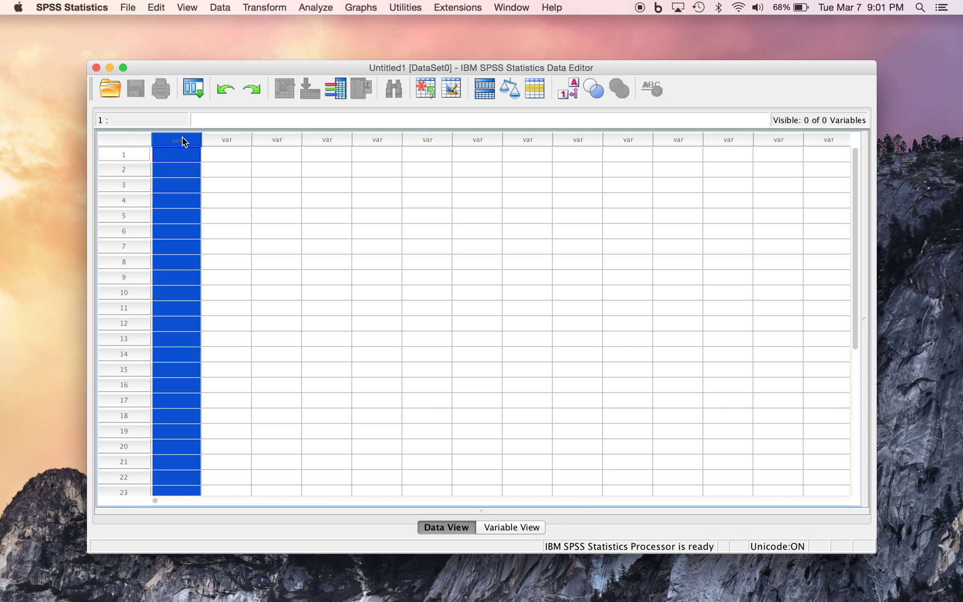
pyautogui.click(226, 139)
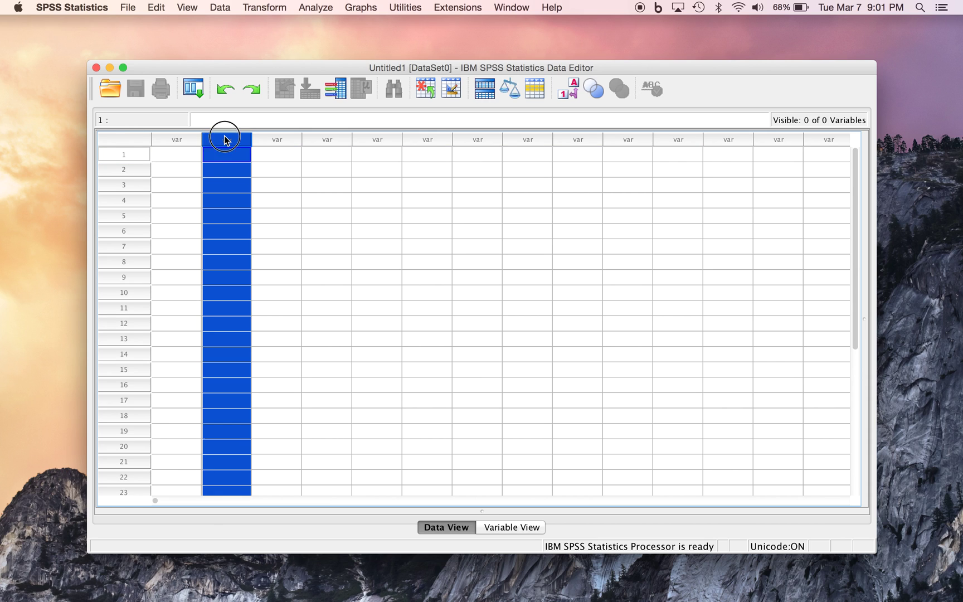
pyautogui.click(128, 154)
pyautogui.click(129, 169)
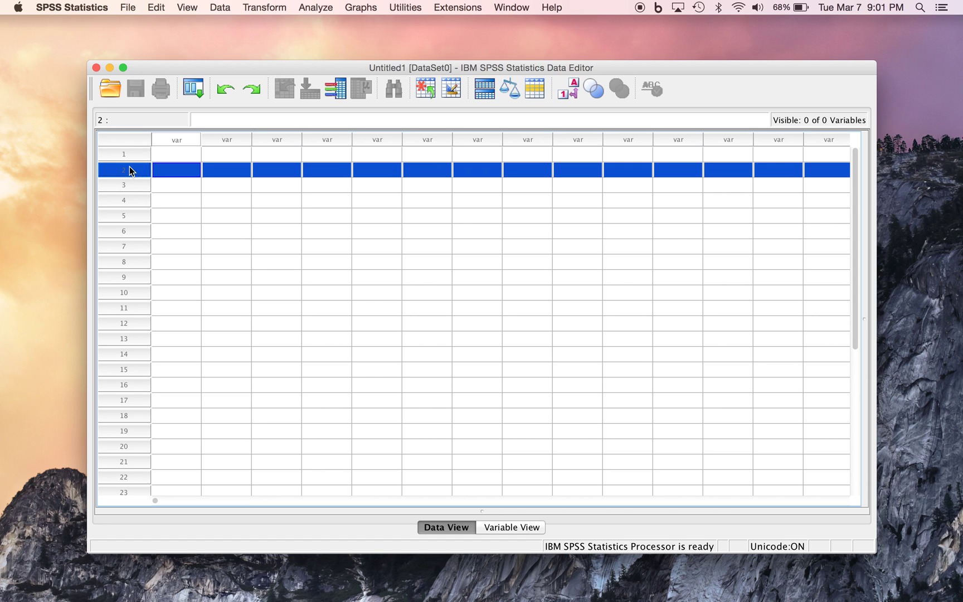
pyautogui.click(127, 184)
pyautogui.click(179, 140)
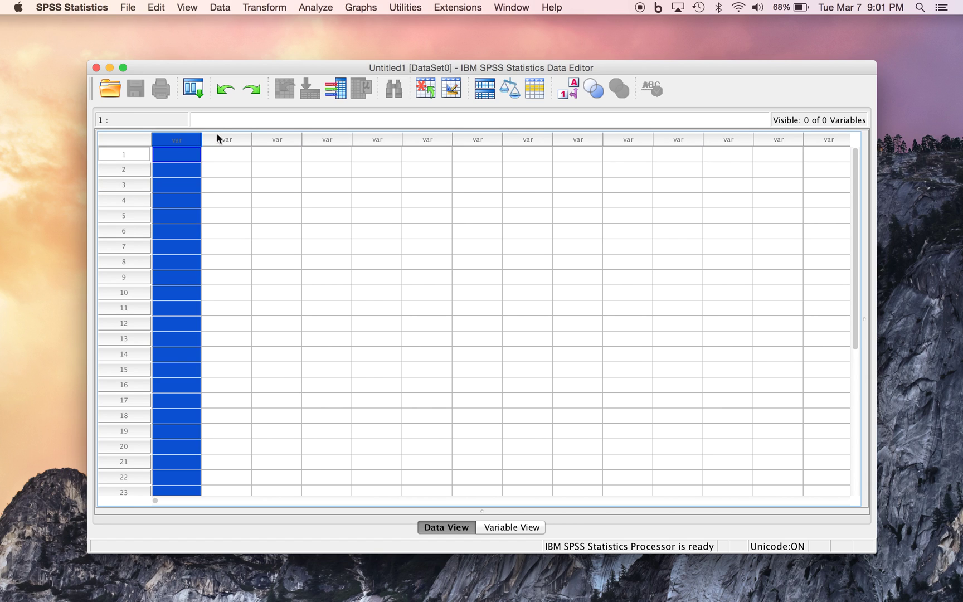
pyautogui.click(224, 139)
pyautogui.rightClick(273, 140)
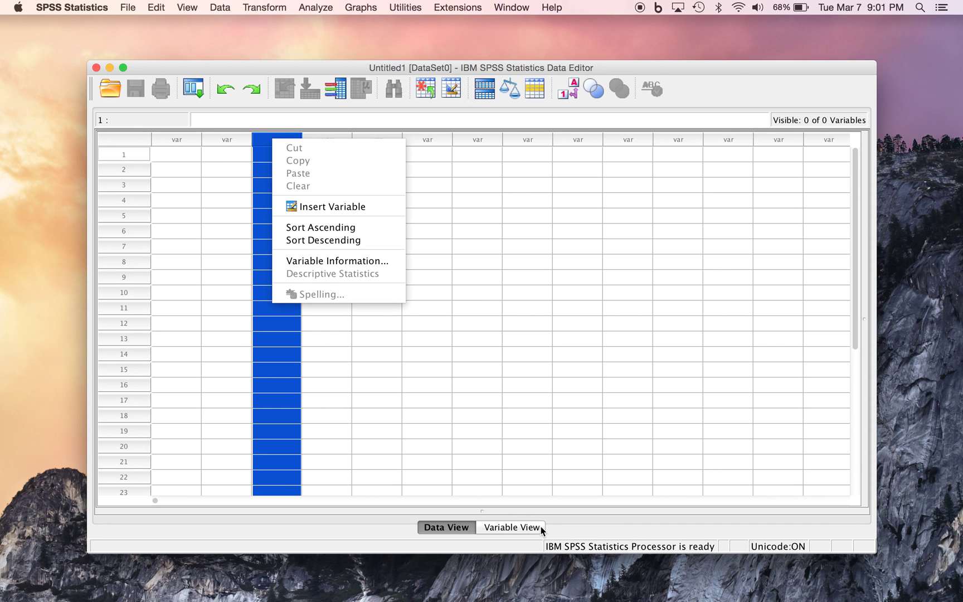
pyautogui.click(517, 527)
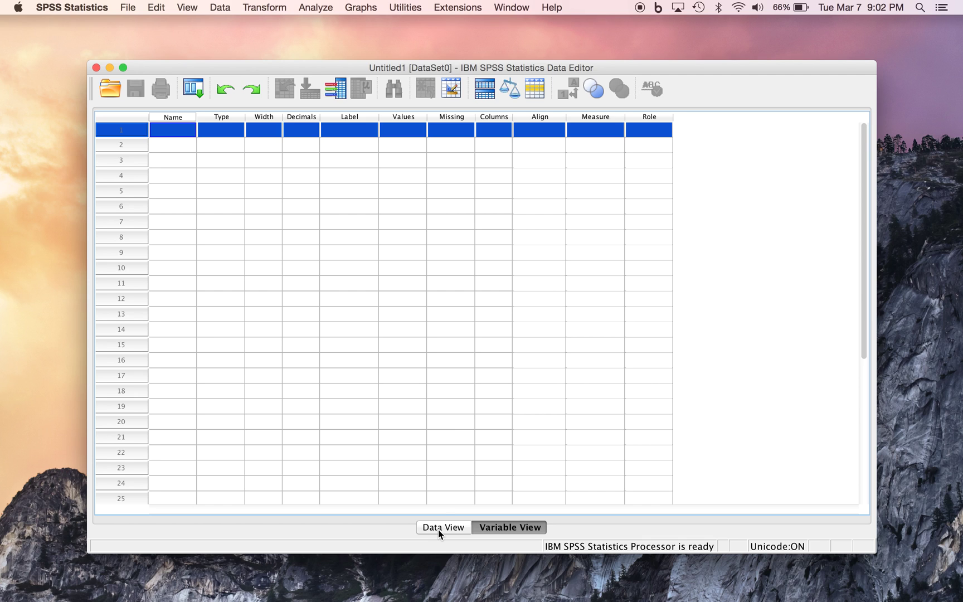
pyautogui.click(438, 530)
# Enter the respondent numbers 1 through 10 in rows 1–10 of the first column
pyautogui.click(345, 278)
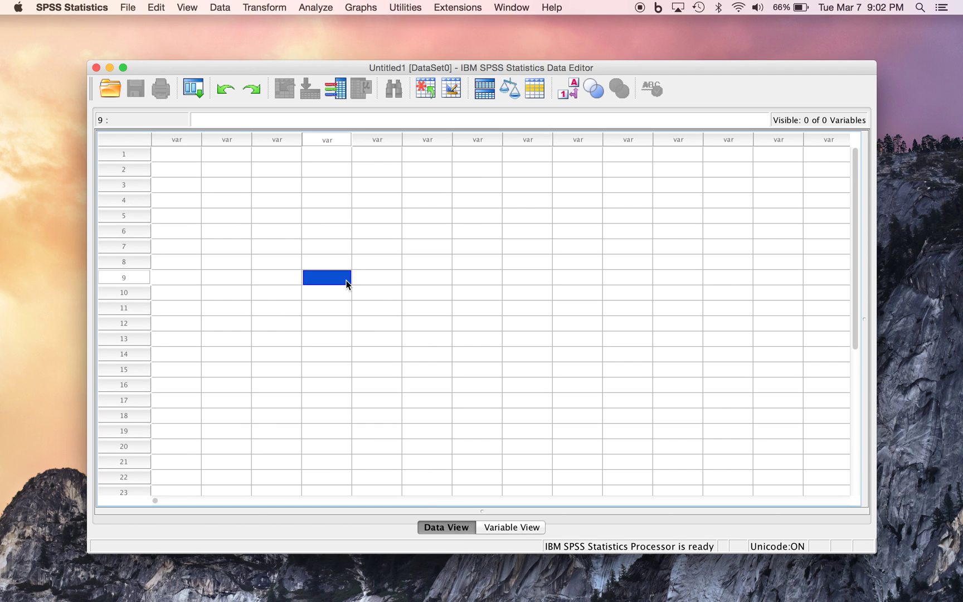
pyautogui.click(177, 153)
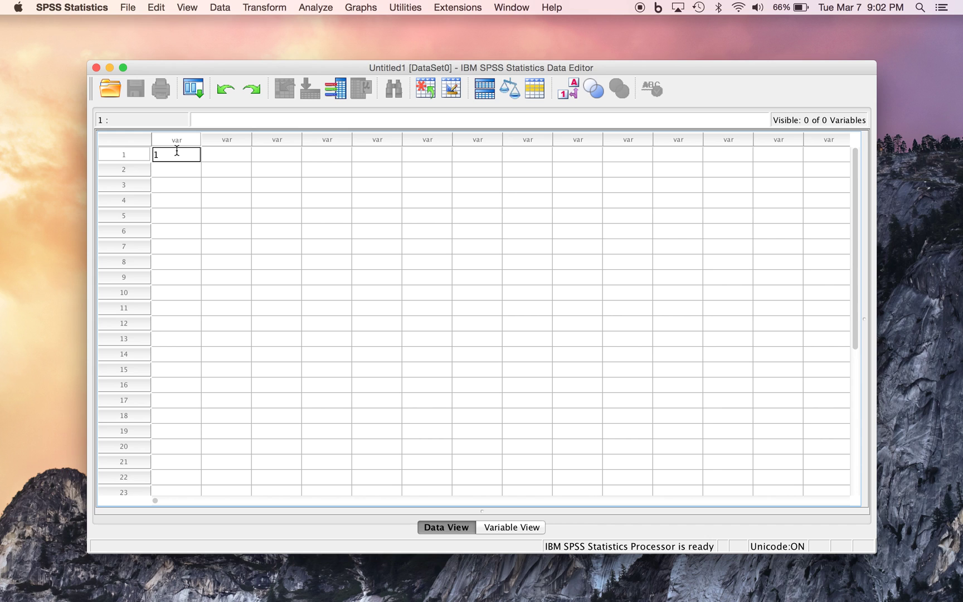
pyautogui.press('Return')
pyautogui.write('2')
pyautogui.press('Return')
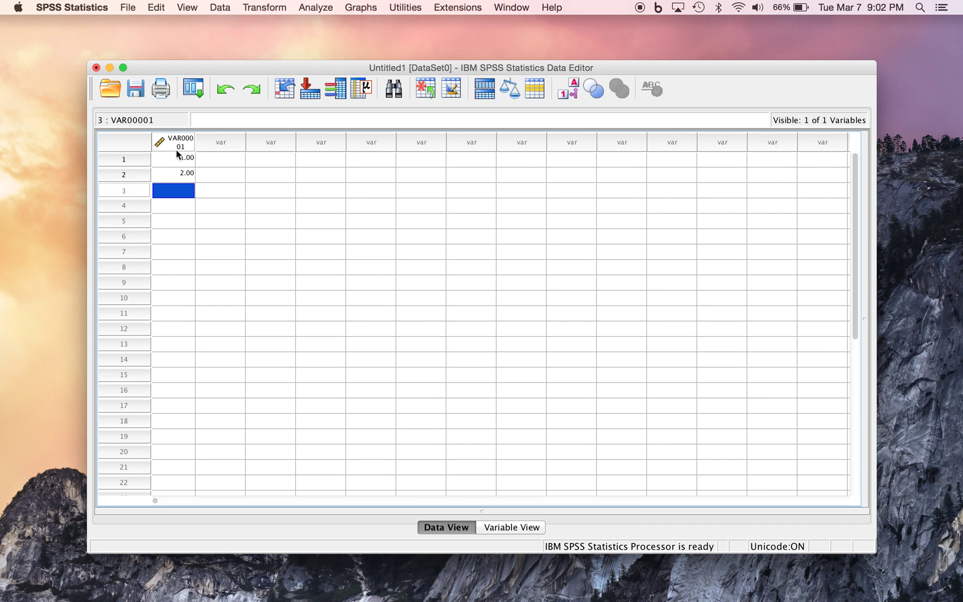
pyautogui.write('3 4 5 6 7 8 ')
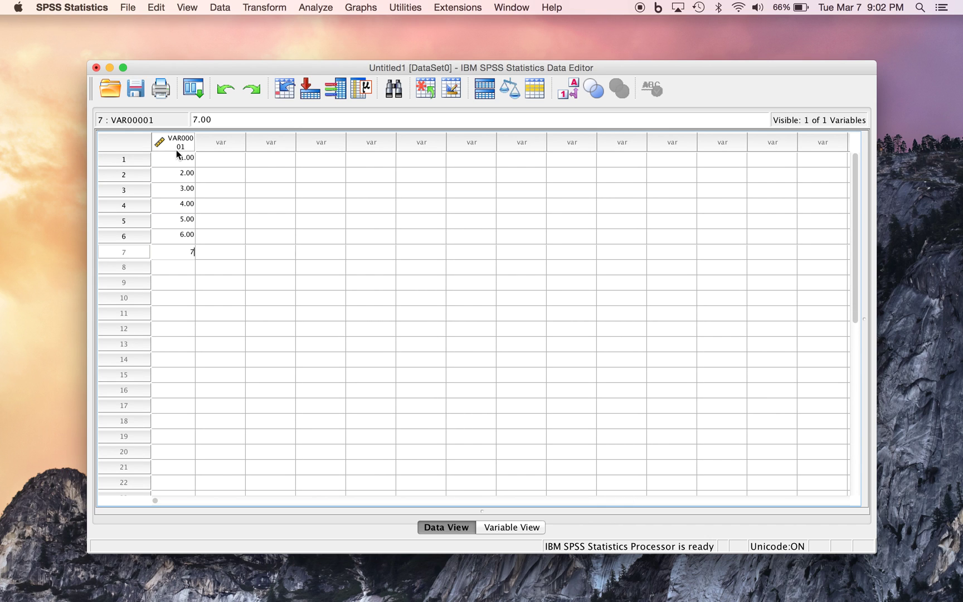
pyautogui.write('9')
pyautogui.press('Return')
pyautogui.write('10')
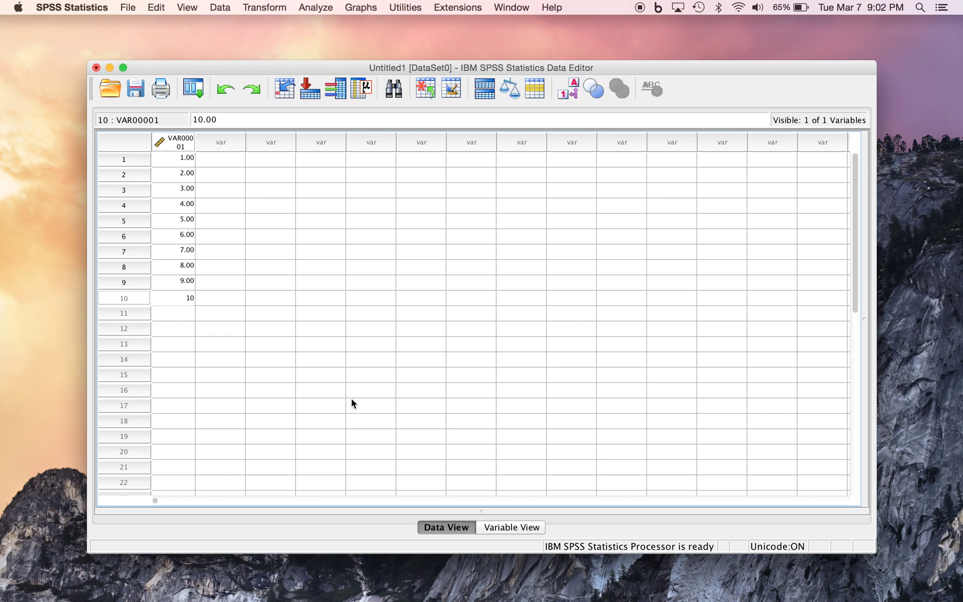
pyautogui.click(501, 533)
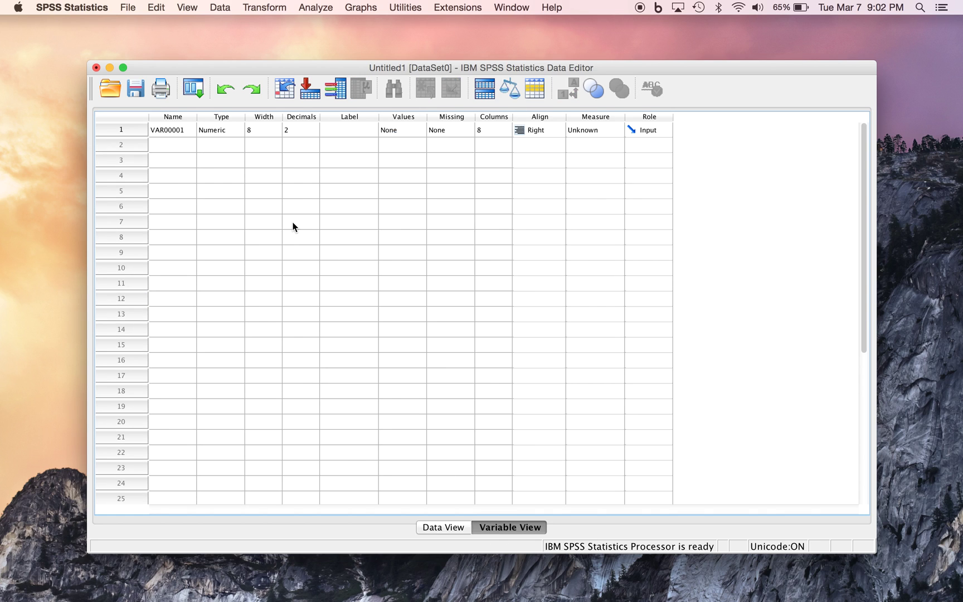
# Rename VAR00001 to participantCode and confirm its Numeric data type
pyautogui.doubleClick(179, 133)
pyautogui.doubleClick(179, 134)
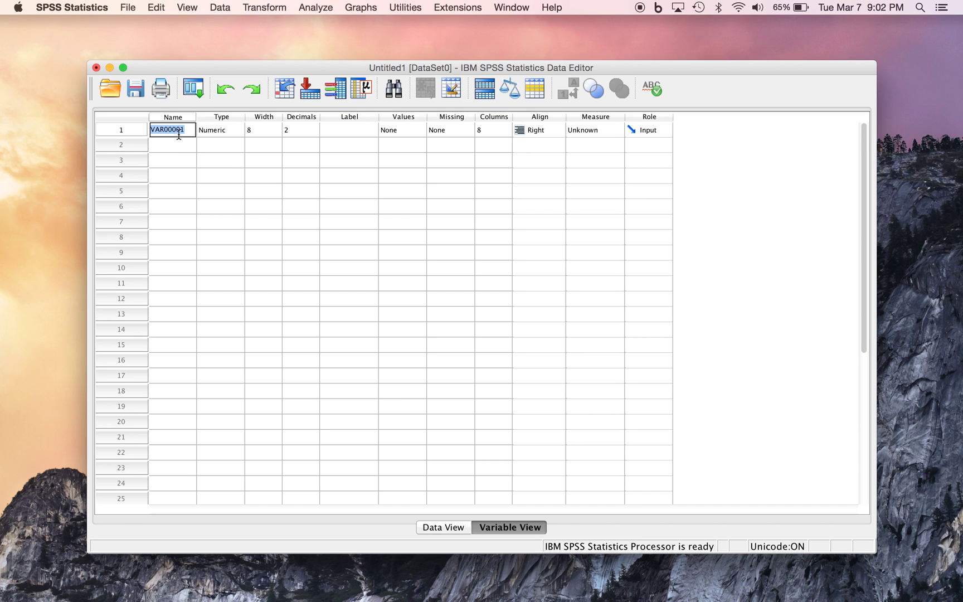
pyautogui.write('participantCode')
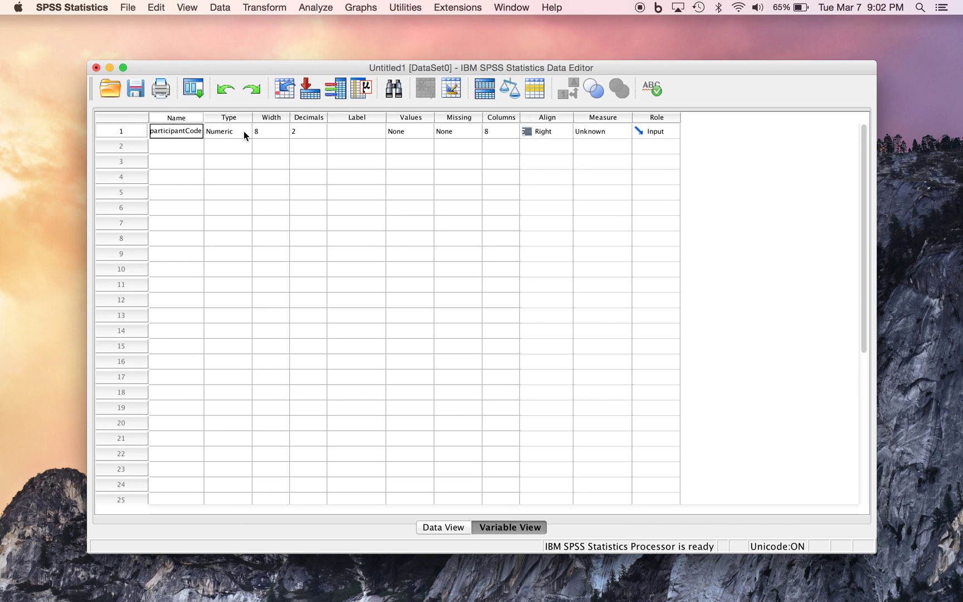
pyautogui.doubleClick(243, 131)
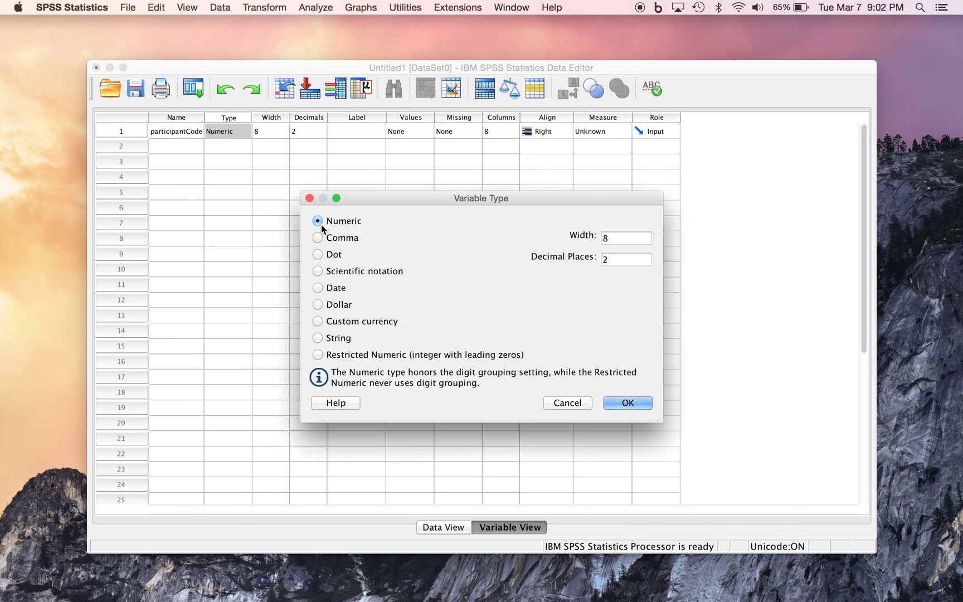
pyautogui.click(628, 402)
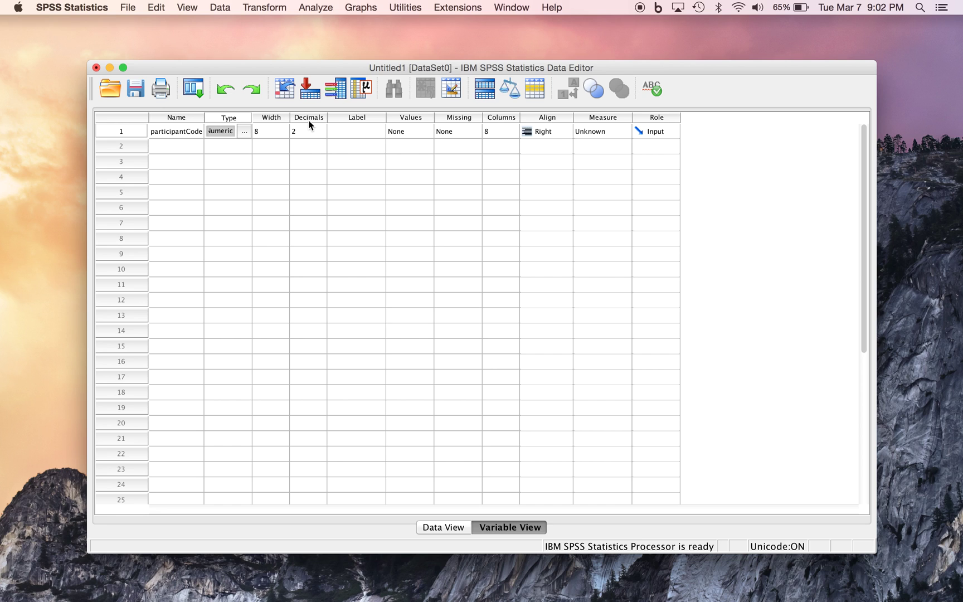
pyautogui.click(341, 127)
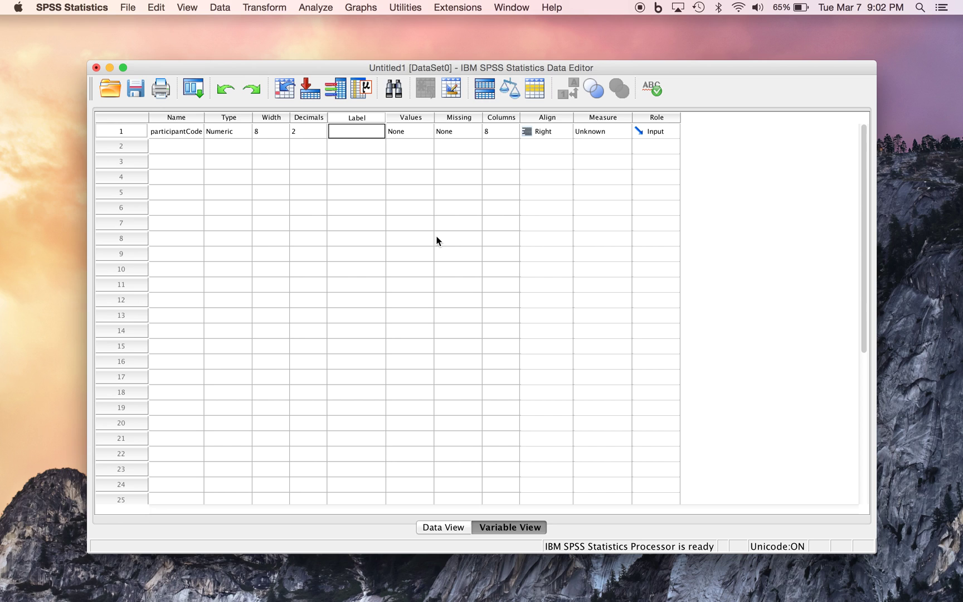
# Label participantCode 'Participant code' and set its measure to Nominal
pyautogui.write('Participant code')
pyautogui.click(623, 134)
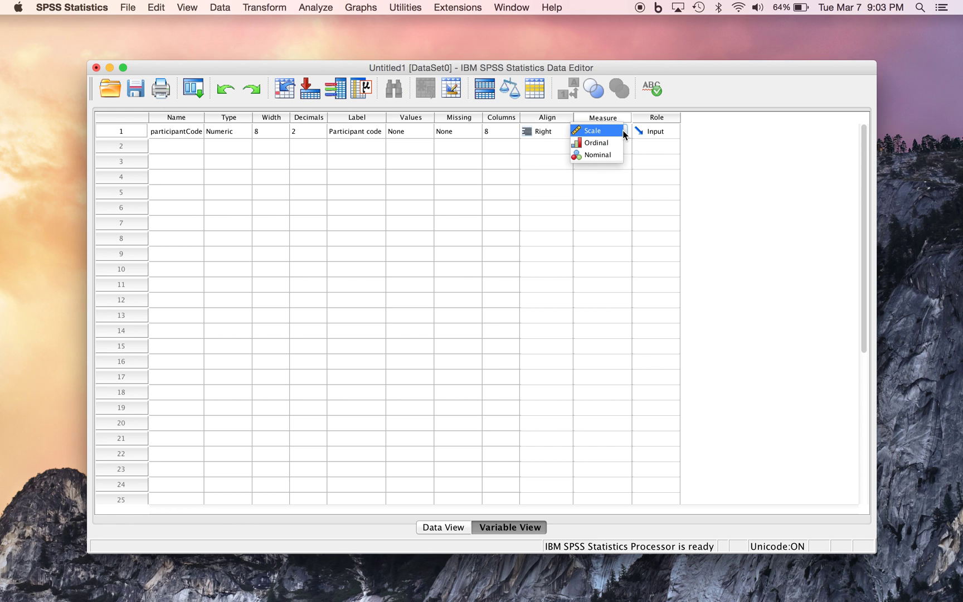
pyautogui.click(594, 155)
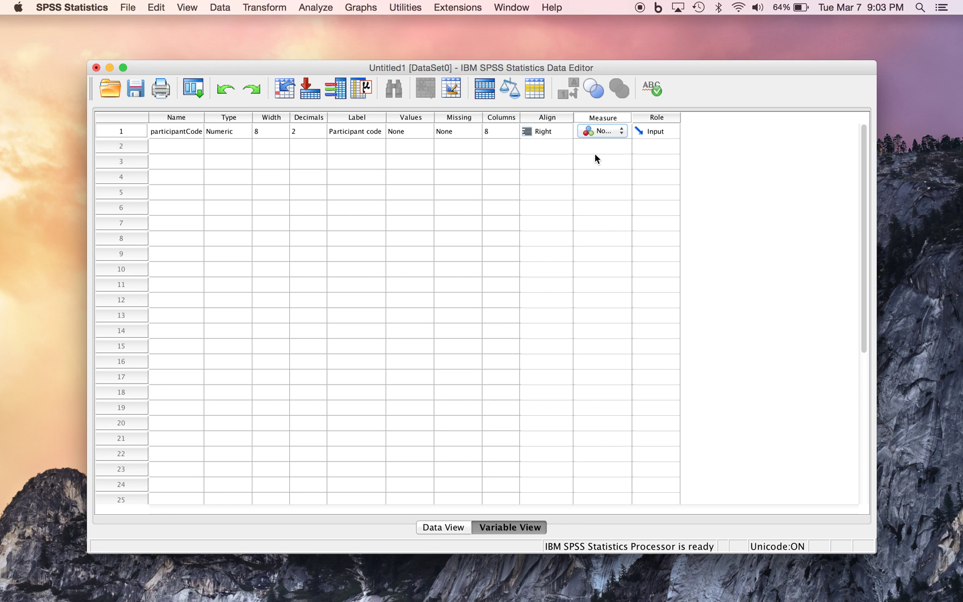
pyautogui.click(437, 526)
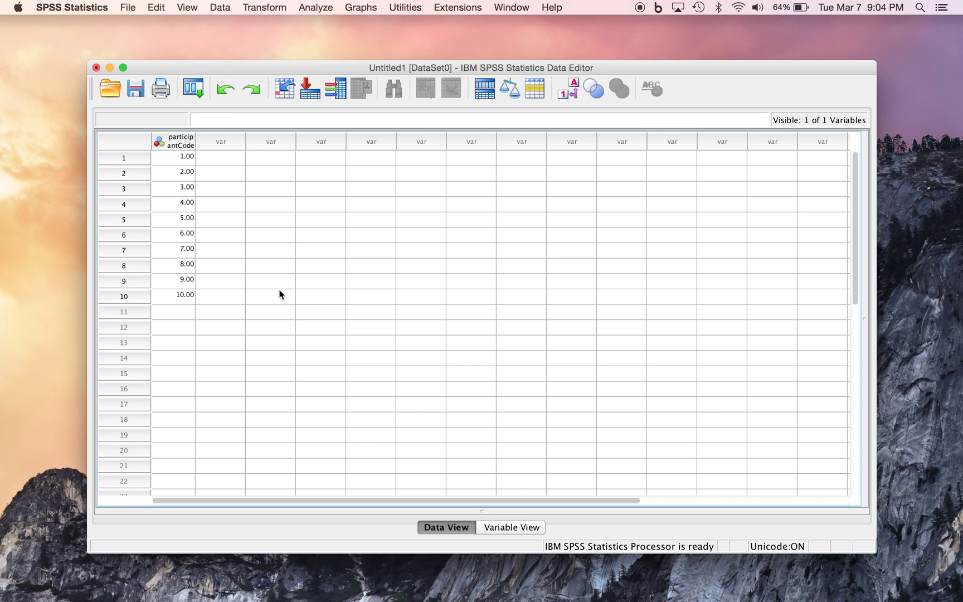
# Enter ages 35, 38, 24, 48 and 50 in rows 1–5 of VAR00002
pyautogui.click(223, 156)
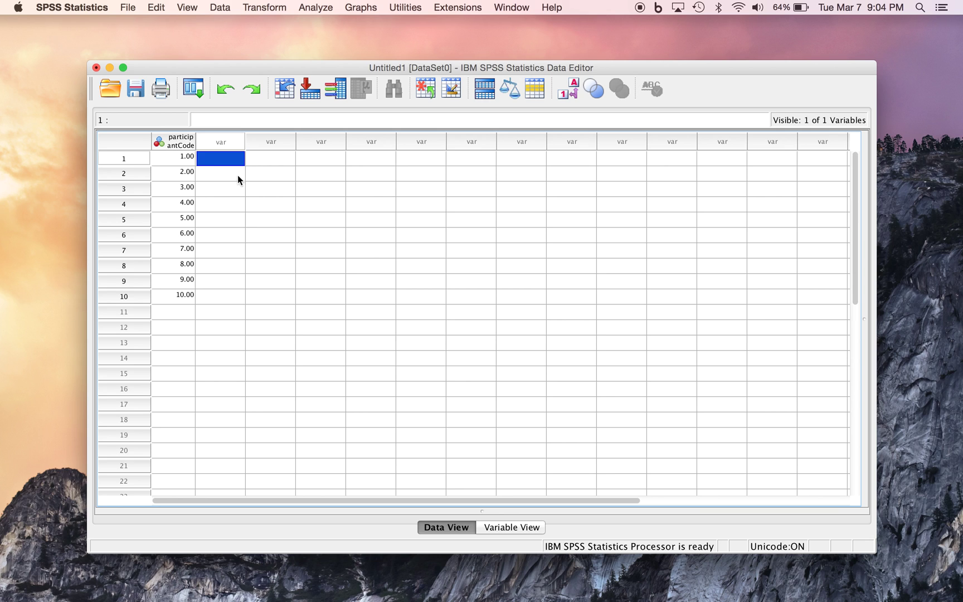
pyautogui.write('35')
pyautogui.press('Return')
pyautogui.write('38')
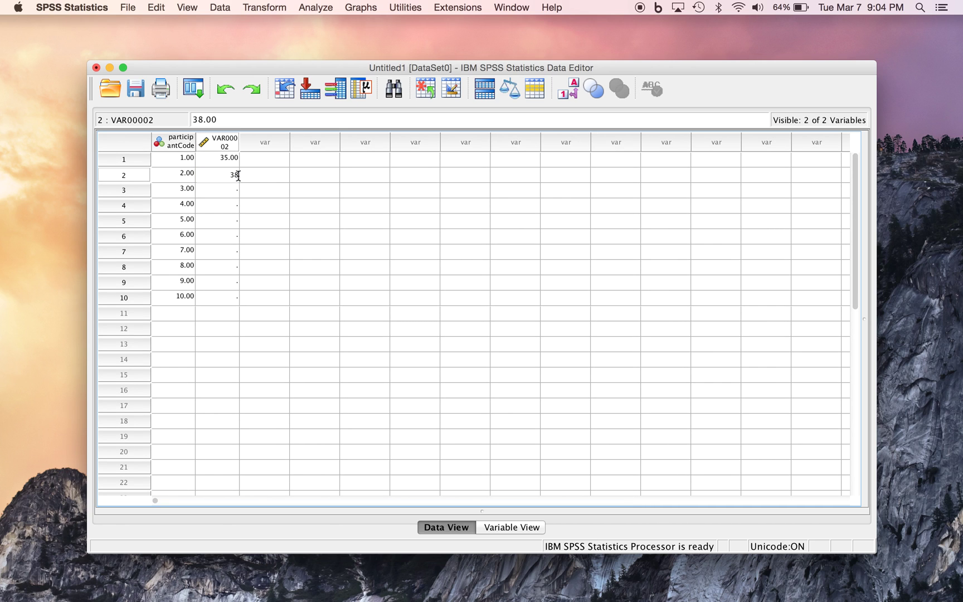
pyautogui.press('Return')
pyautogui.write('24')
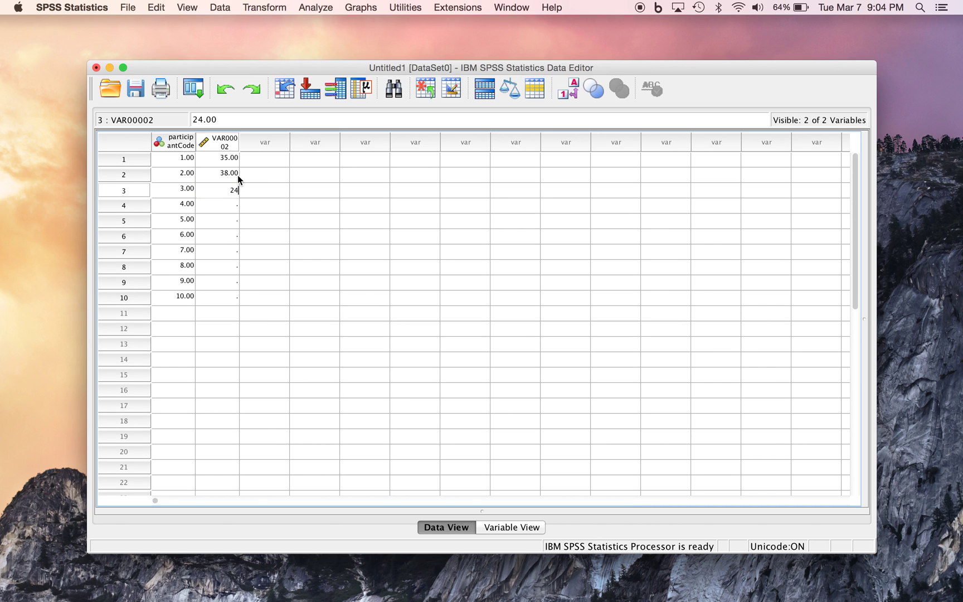
pyautogui.press('Return')
pyautogui.write('48')
pyautogui.press('Return')
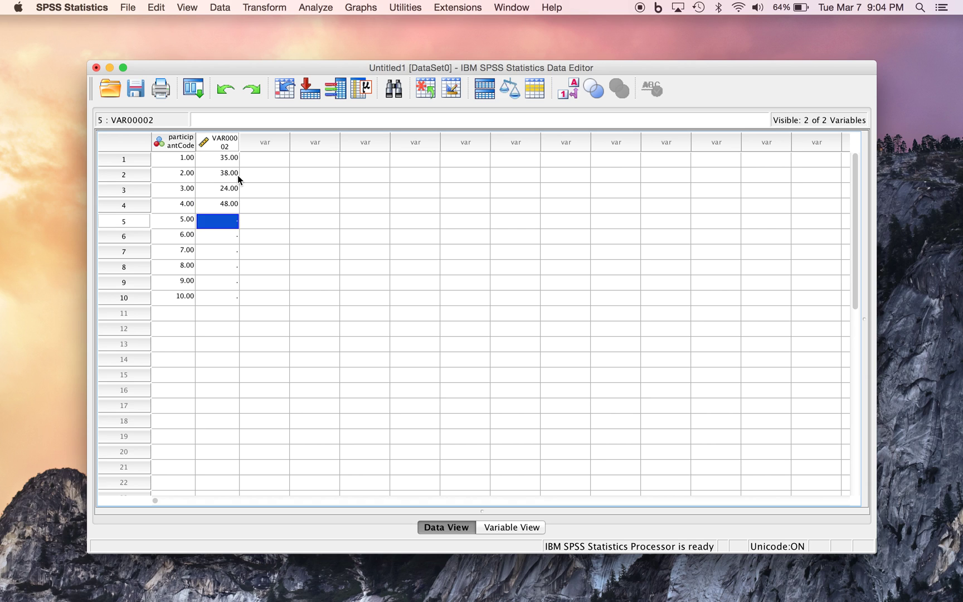
pyautogui.write('50')
pyautogui.press('Return')
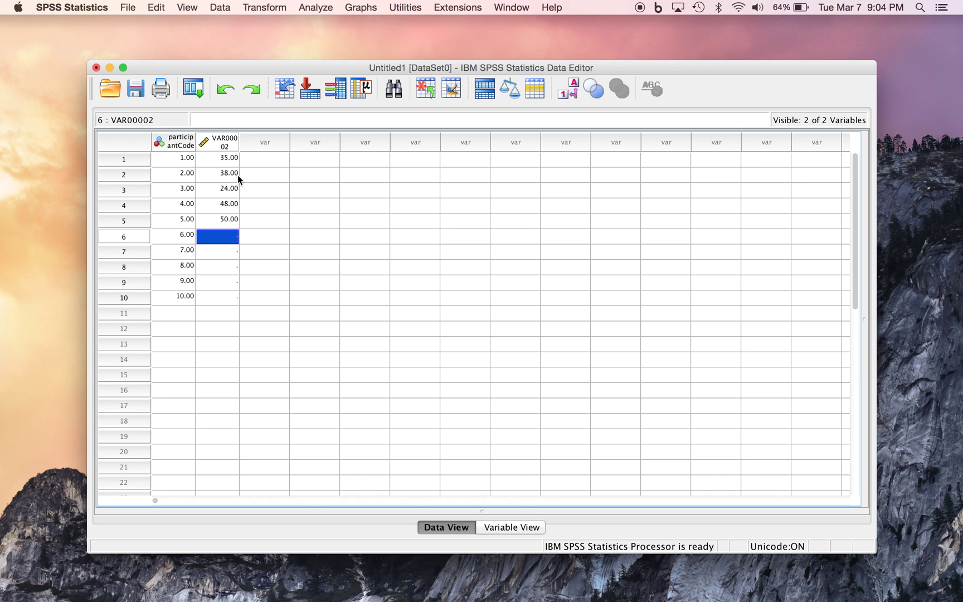
# Enter ages 60, 22, 35, 35 and 34 in rows 6–10 of VAR00002
pyautogui.write('60')
pyautogui.press('Return')
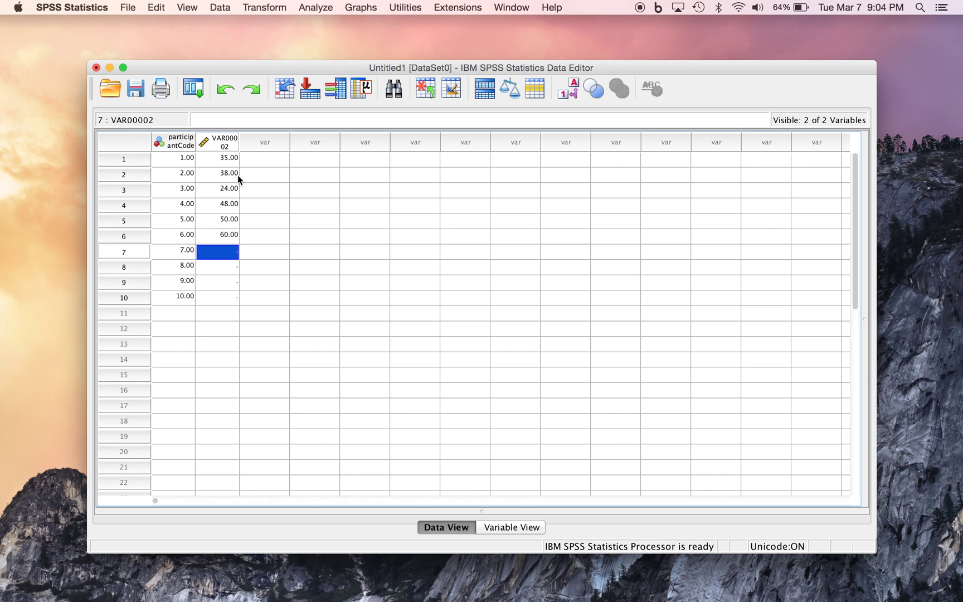
pyautogui.write('22')
pyautogui.press('Return')
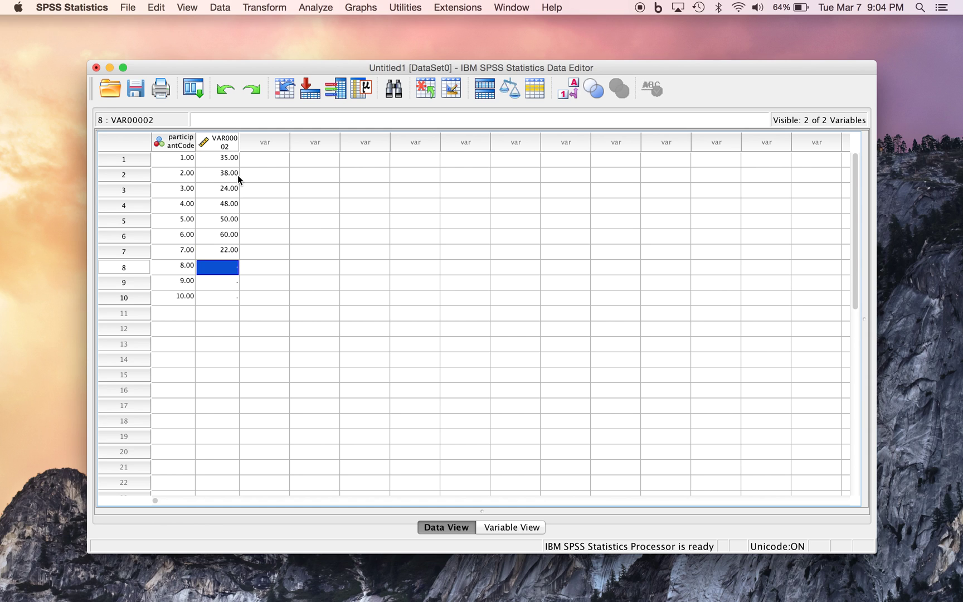
pyautogui.write('35')
pyautogui.press('Return')
pyautogui.write('35')
pyautogui.press('Return')
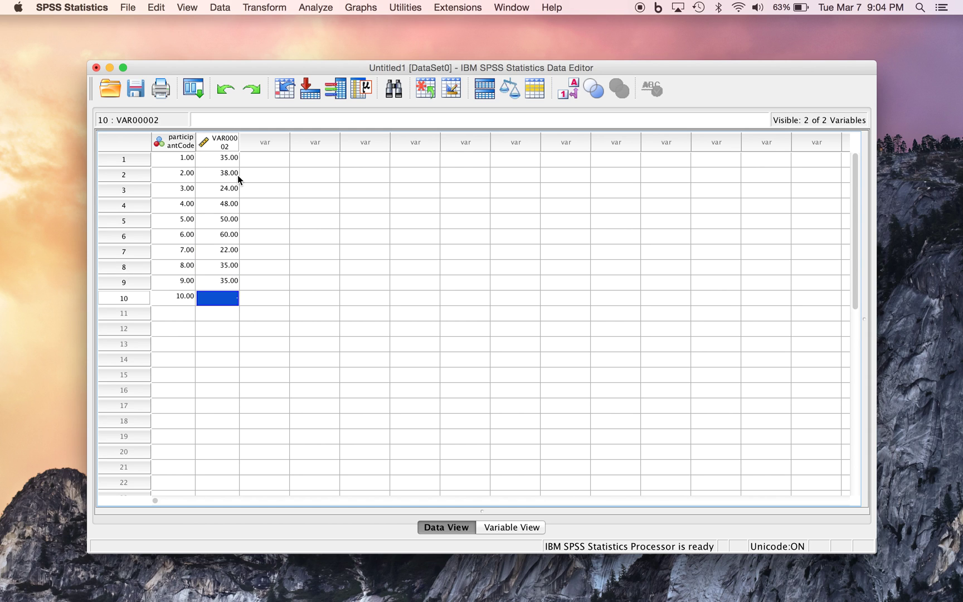
pyautogui.write('34')
pyautogui.press('Tab')
pyautogui.press('Up')
pyautogui.press('Up')
pyautogui.press('Up')
pyautogui.press('Up')
pyautogui.press('Up')
pyautogui.press('Up')
pyautogui.press('Up')
pyautogui.press('Up')
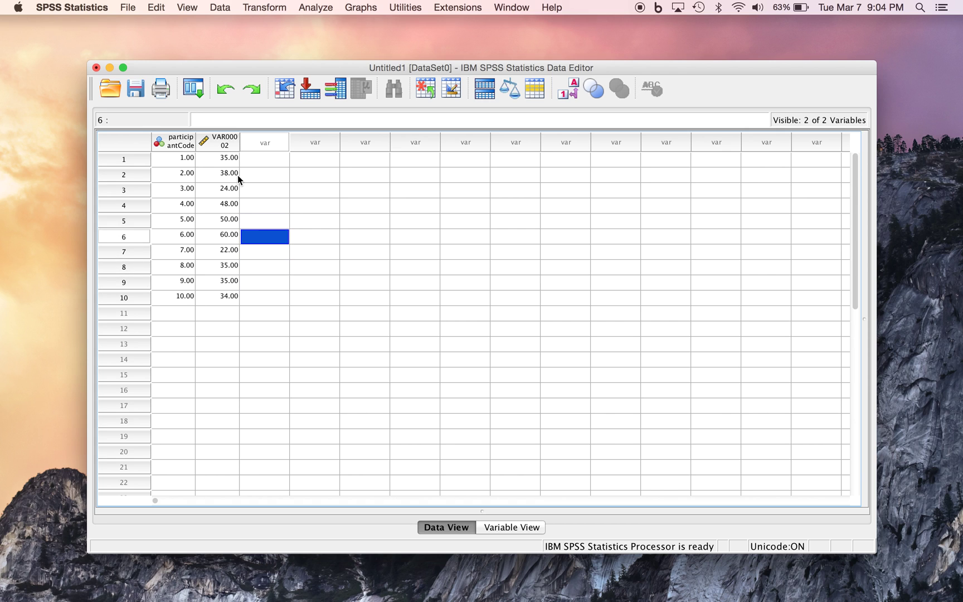
pyautogui.press('Up')
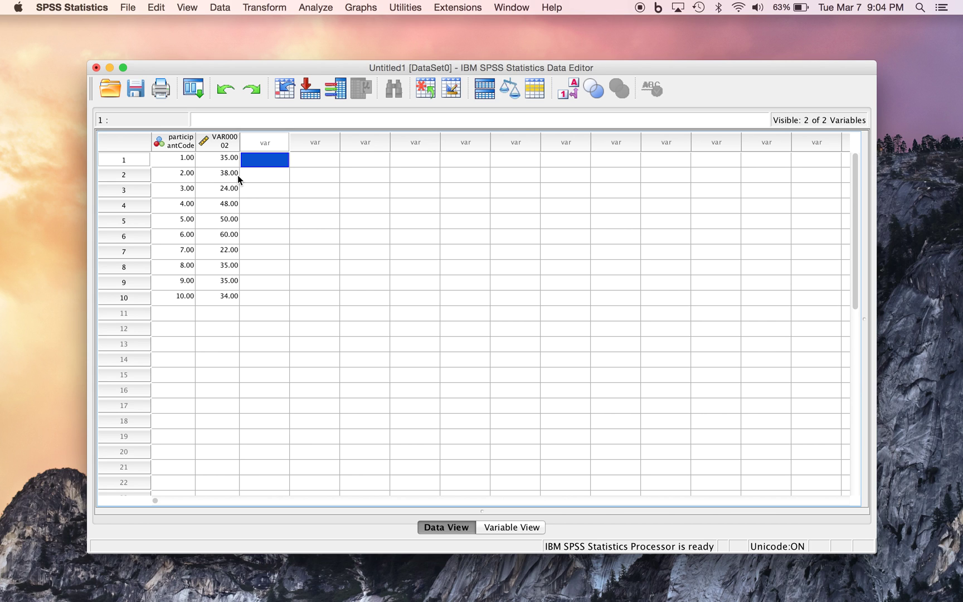
# Enter the codes 0, 0, 0, 1, 1 in rows 1–5 of VAR00003
pyautogui.write('0')
pyautogui.press('Return')
pyautogui.write('0')
pyautogui.press('Return')
pyautogui.write('0')
pyautogui.press('Return')
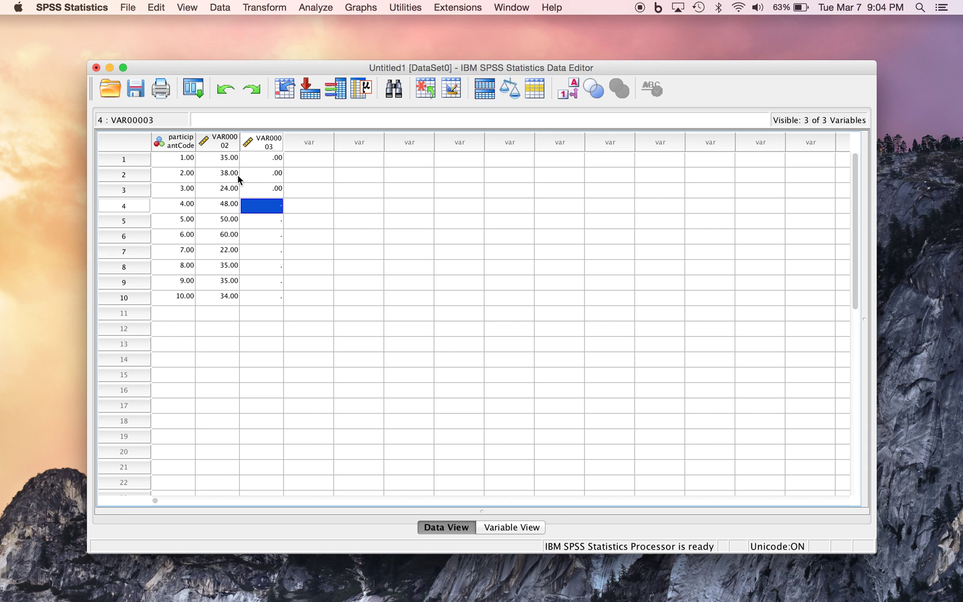
pyautogui.write('1')
pyautogui.press('Return')
pyautogui.write('1')
pyautogui.press('Return')
# Enter the remaining codes 1, 0, 1, 0, 1 for rows 6–10 and check VAR00003
pyautogui.write('1')
pyautogui.press('Return')
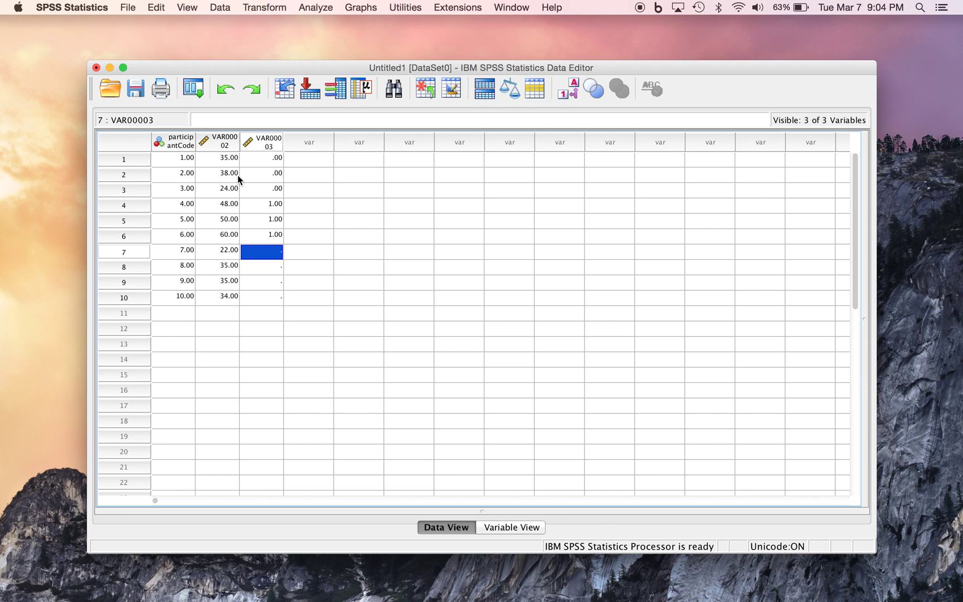
pyautogui.write('0')
pyautogui.press('Return')
pyautogui.write('1')
pyautogui.press('Return')
pyautogui.write('0')
pyautogui.press('Return')
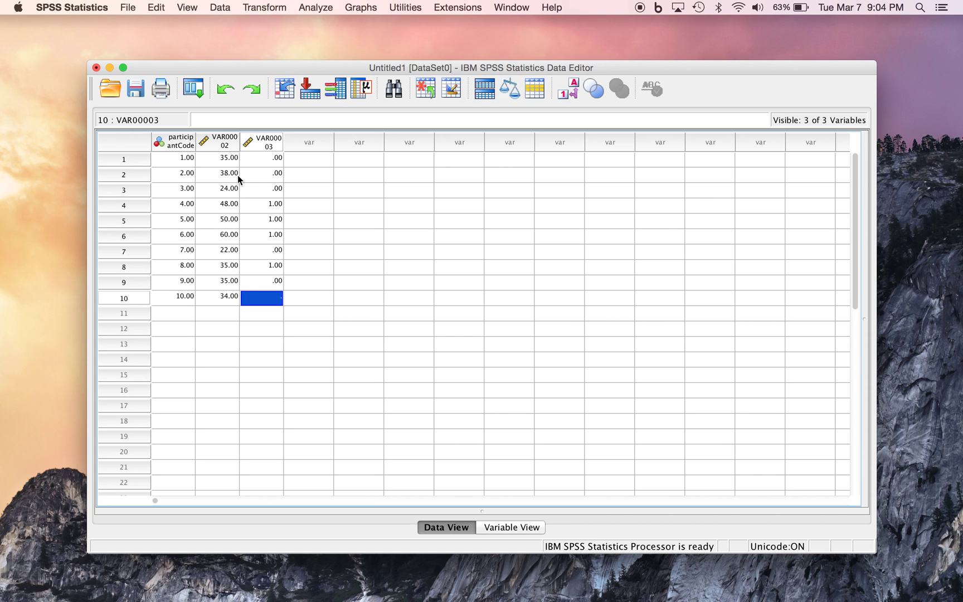
pyautogui.write('1')
pyautogui.press('Up')
pyautogui.click(274, 161)
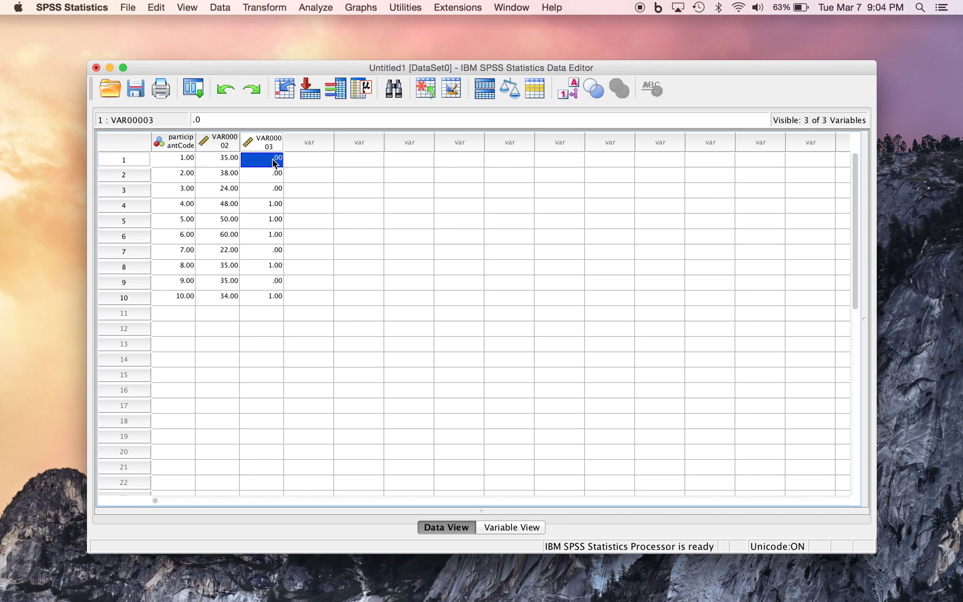
pyautogui.press('Down')
pyautogui.press('Down')
pyautogui.press('Down')
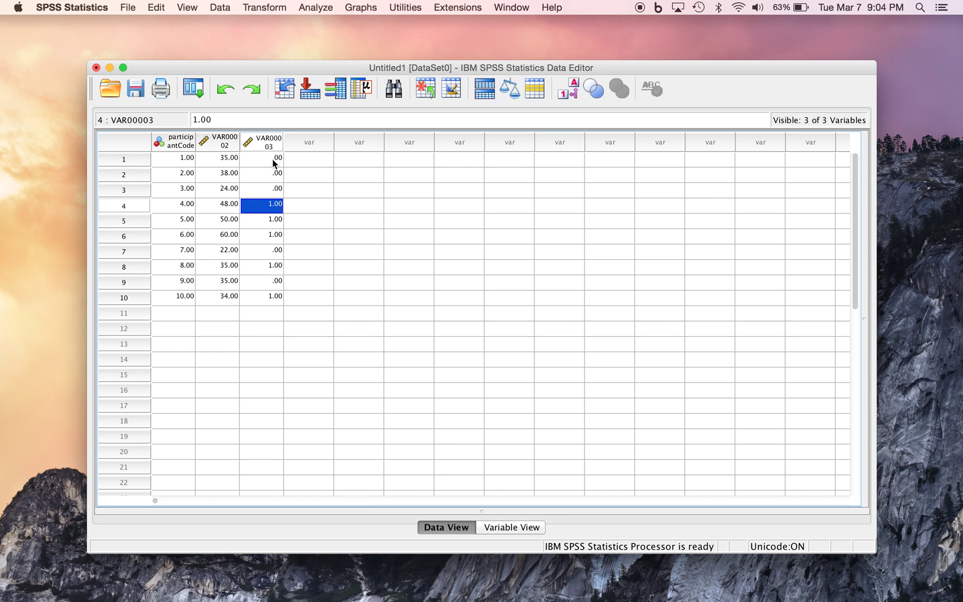
pyautogui.click(313, 164)
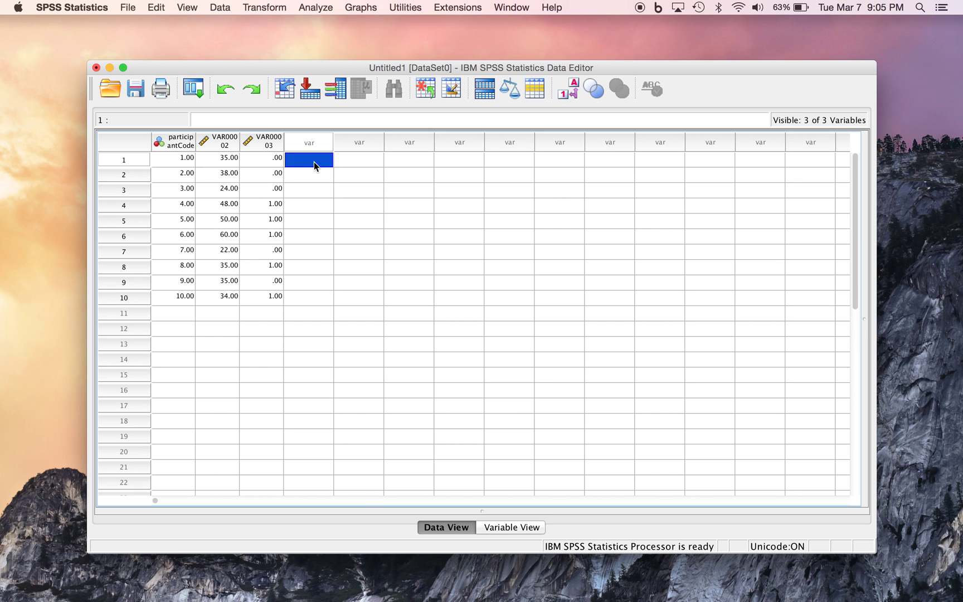
# Enter the ratings 4, 5, 6, 7, 4 in rows 1–5 of VAR00004
pyautogui.press('Return')
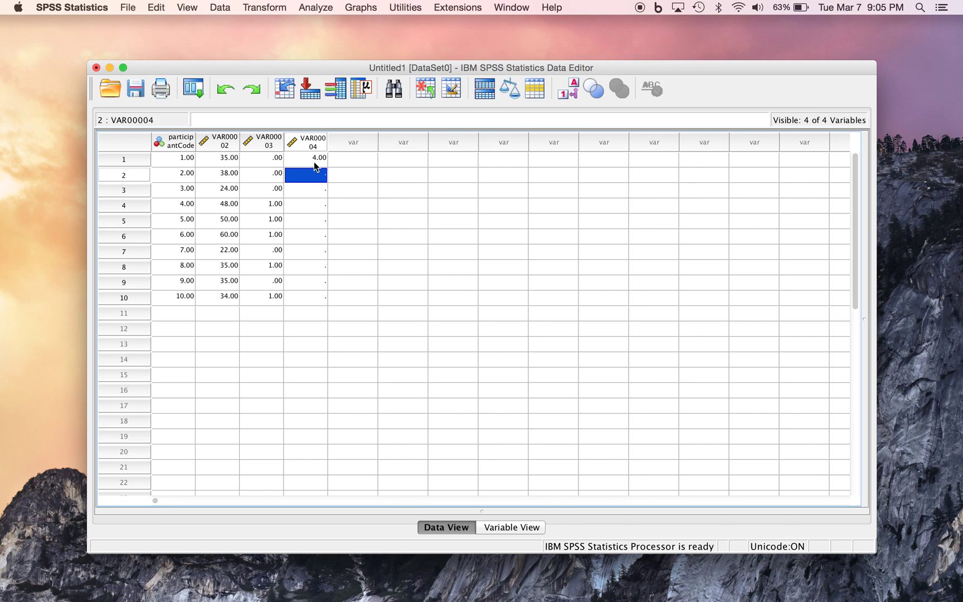
pyautogui.write('5')
pyautogui.press('Return')
pyautogui.write('6')
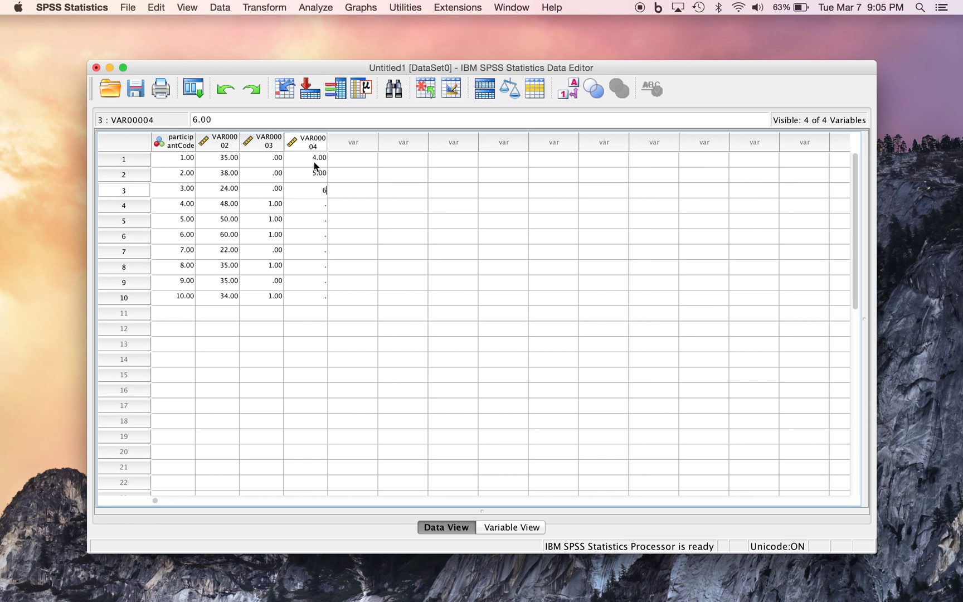
pyautogui.press('Return')
pyautogui.write('7')
pyautogui.press('Return')
pyautogui.write('4')
pyautogui.press('Return')
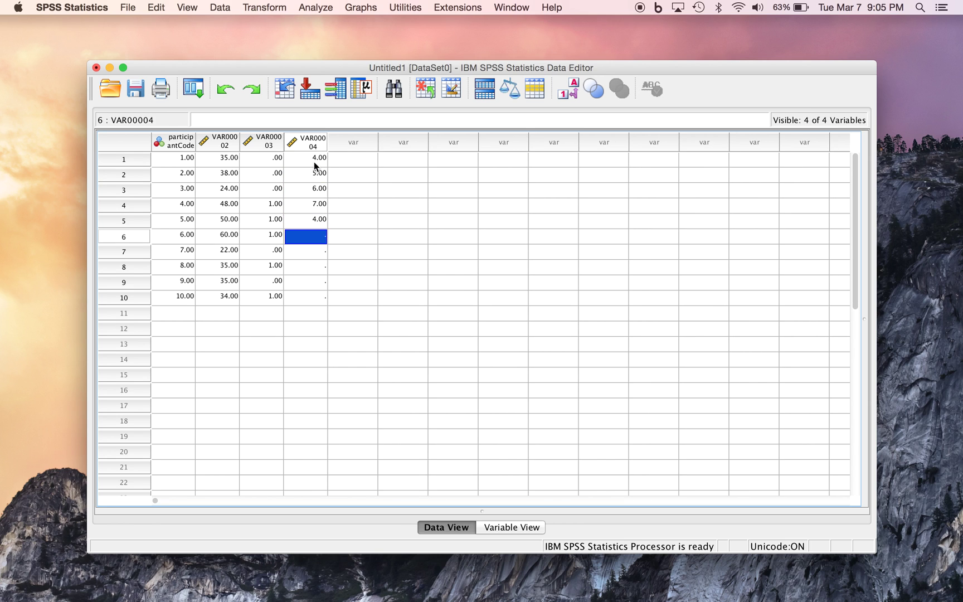
# Enter the ratings 5, 4, 5, 3, 2 in rows 6–10 of VAR00004
pyautogui.write('5')
pyautogui.press('Return')
pyautogui.write('4')
pyautogui.press('Return')
pyautogui.write('5')
pyautogui.press('Return')
pyautogui.write('3')
pyautogui.press('Return')
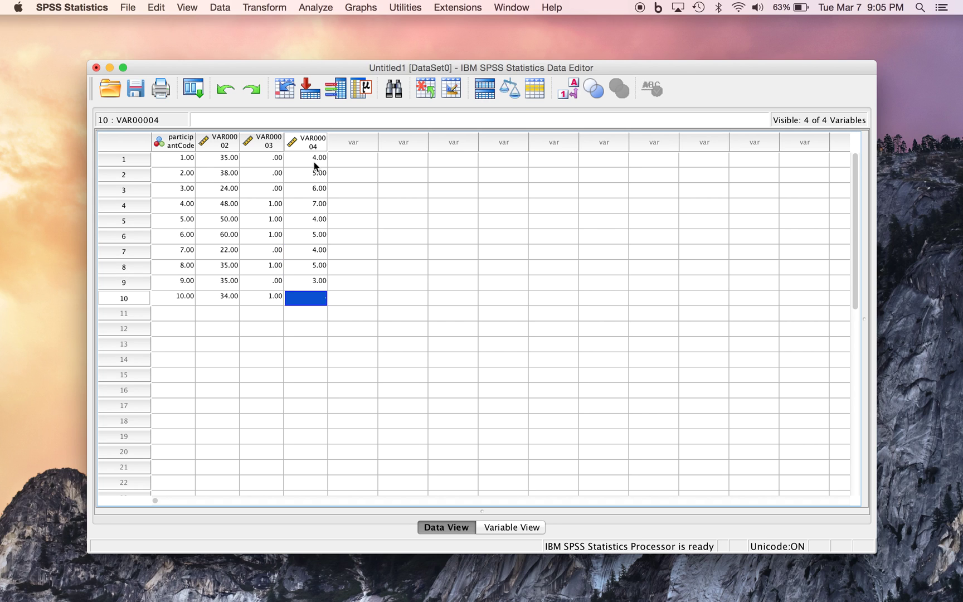
pyautogui.write('2')
pyautogui.press('Tab')
# Widen the participantCode column so its full name is visible
pyautogui.press('Up')
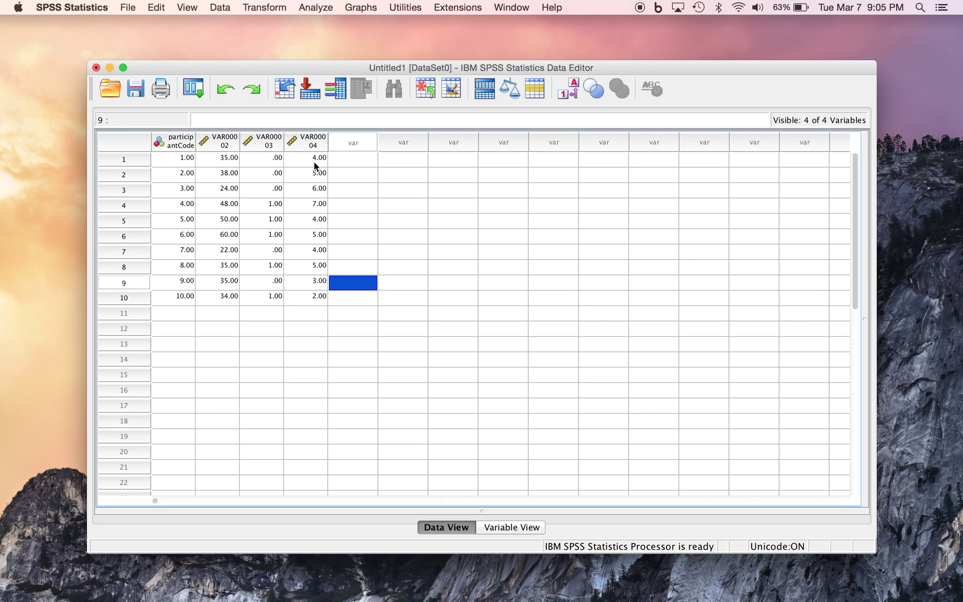
pyautogui.press('Up')
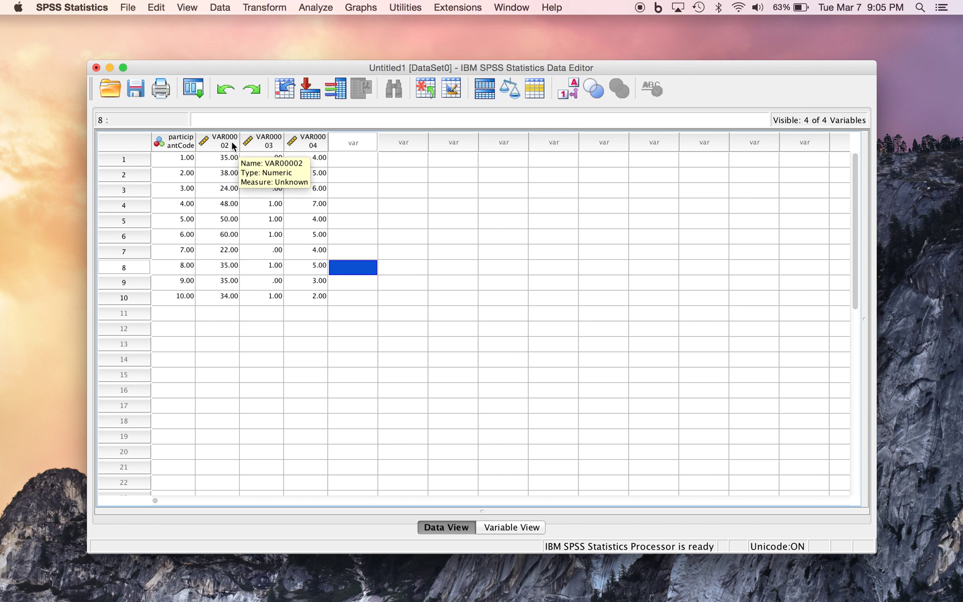
pyautogui.moveTo(195, 143); pyautogui.dragTo(407, 138)
# Rename VAR00002 to age, label it 'Participant age', and set its measure to Scale
pyautogui.click(504, 525)
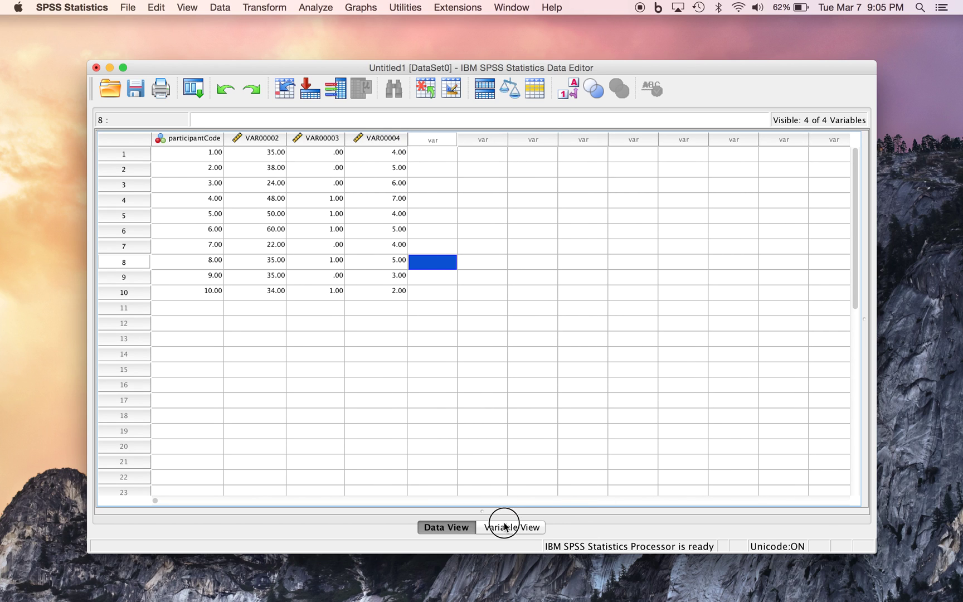
pyautogui.doubleClick(170, 146)
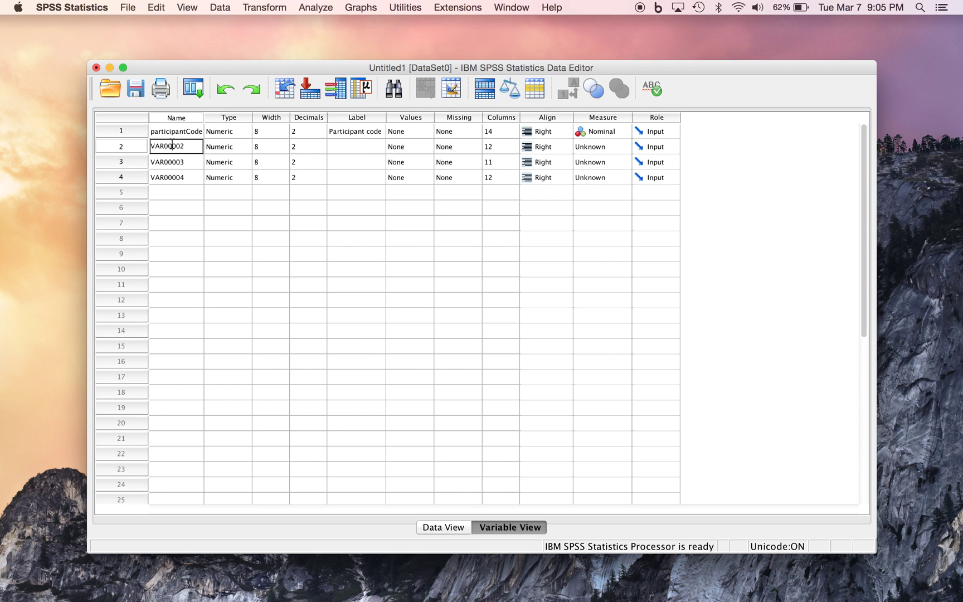
pyautogui.write('age')
pyautogui.doubleClick(334, 150)
pyautogui.write('Part')
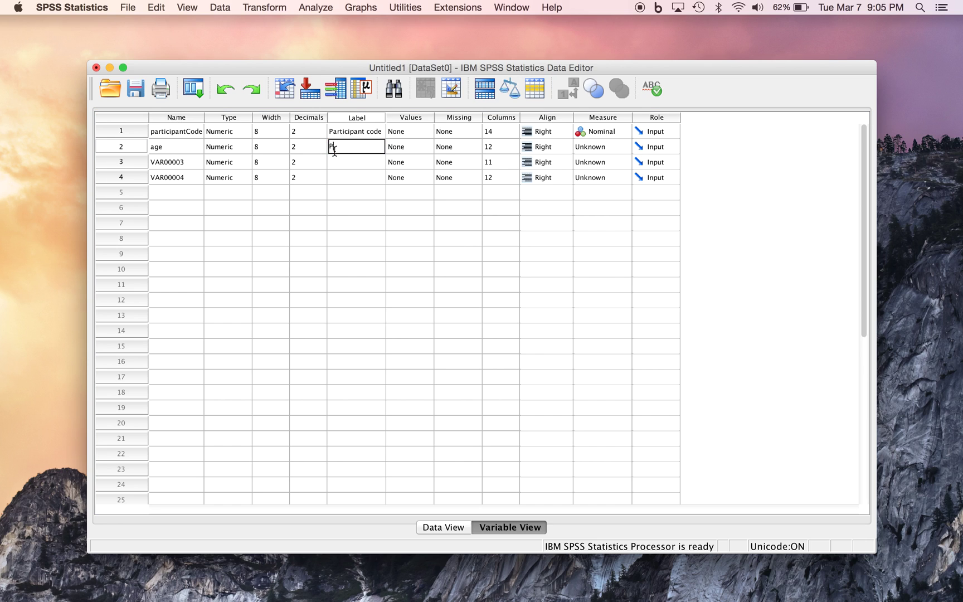
pyautogui.press('BackSpace')
pyautogui.press('BackSpace')
pyautogui.press('BackSpace')
pyautogui.write('articipant age')
pyautogui.click(625, 146)
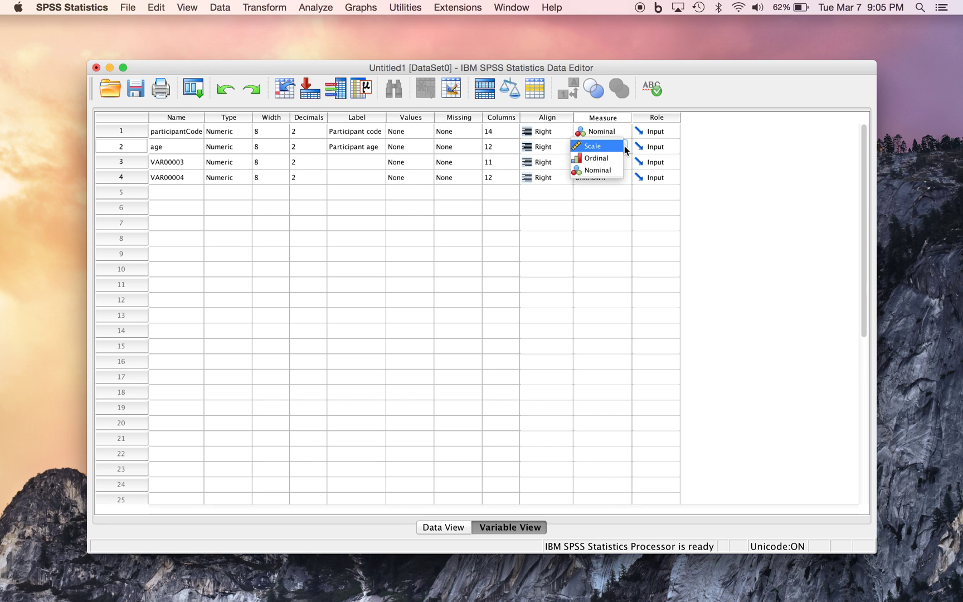
pyautogui.click(594, 146)
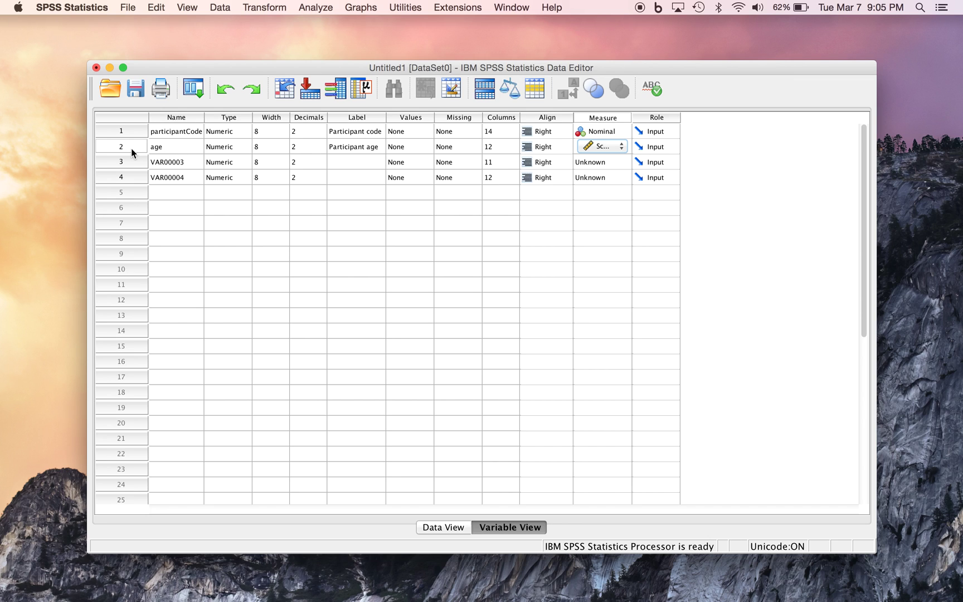
pyautogui.doubleClick(165, 161)
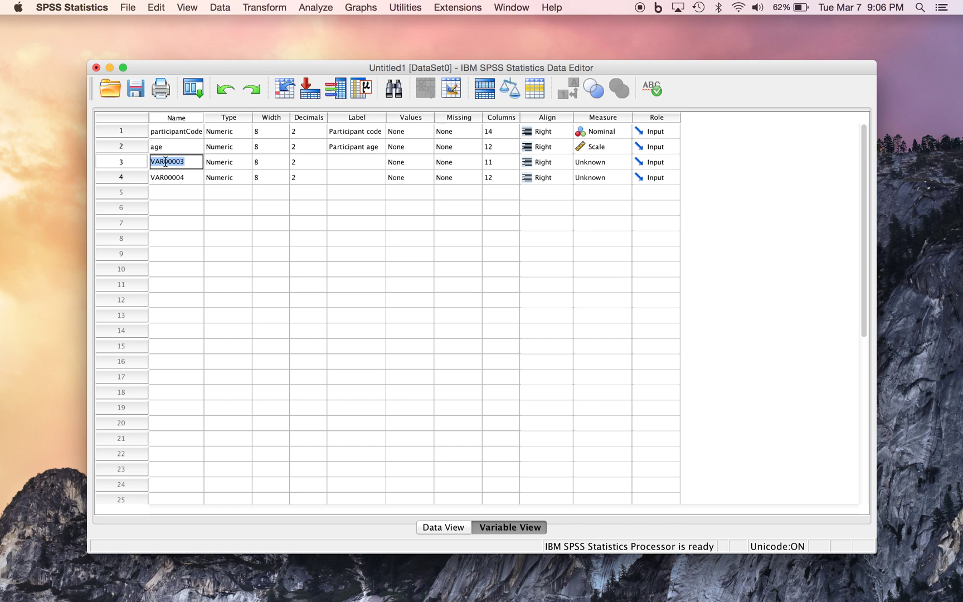
# Name VAR00003 elemSec with label 'Primary teaching position elementary or secondary'
pyautogui.write('elemSec')
pyautogui.click(341, 163)
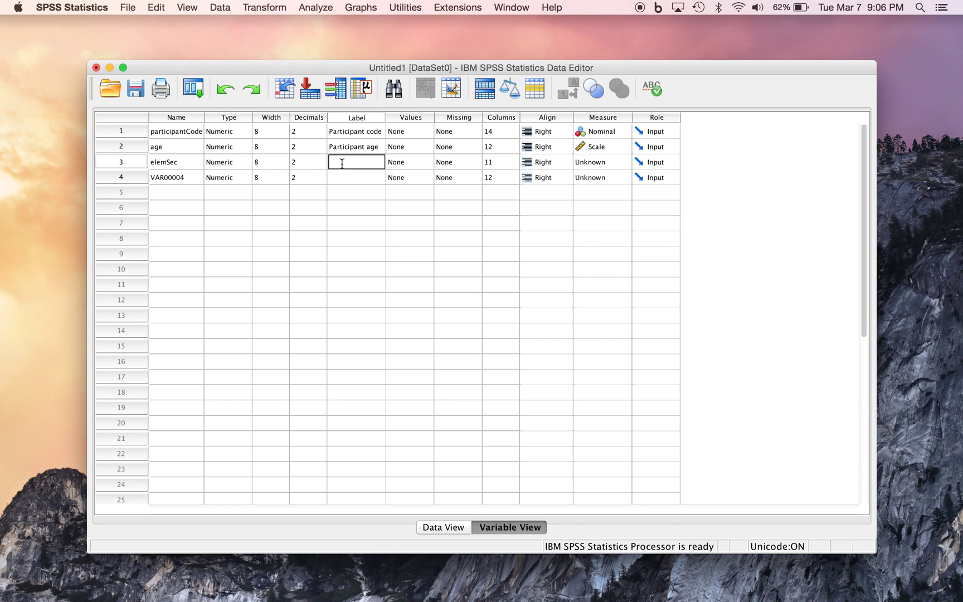
pyautogui.write('Primary teaching position')
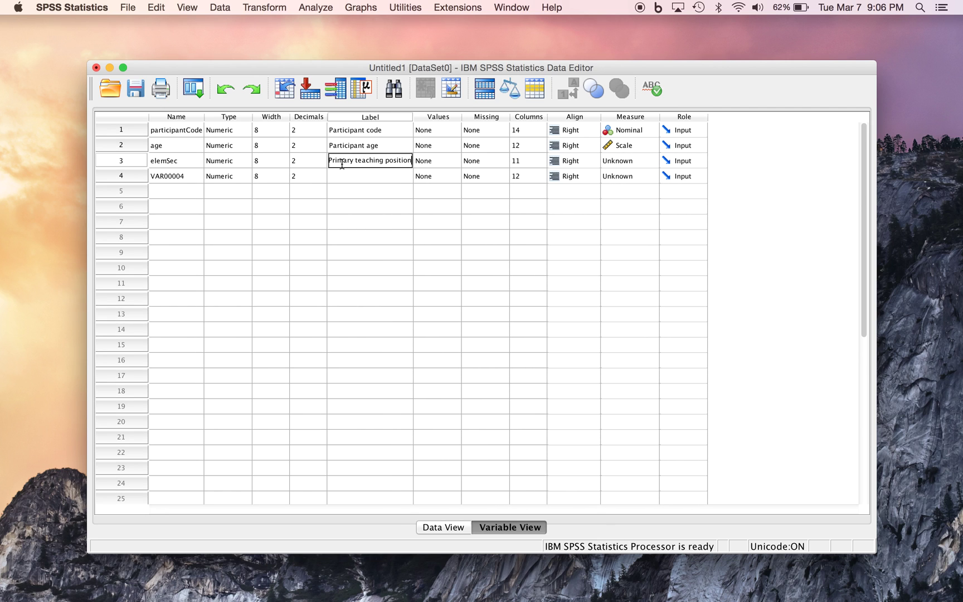
pyautogui.write(' elementary or')
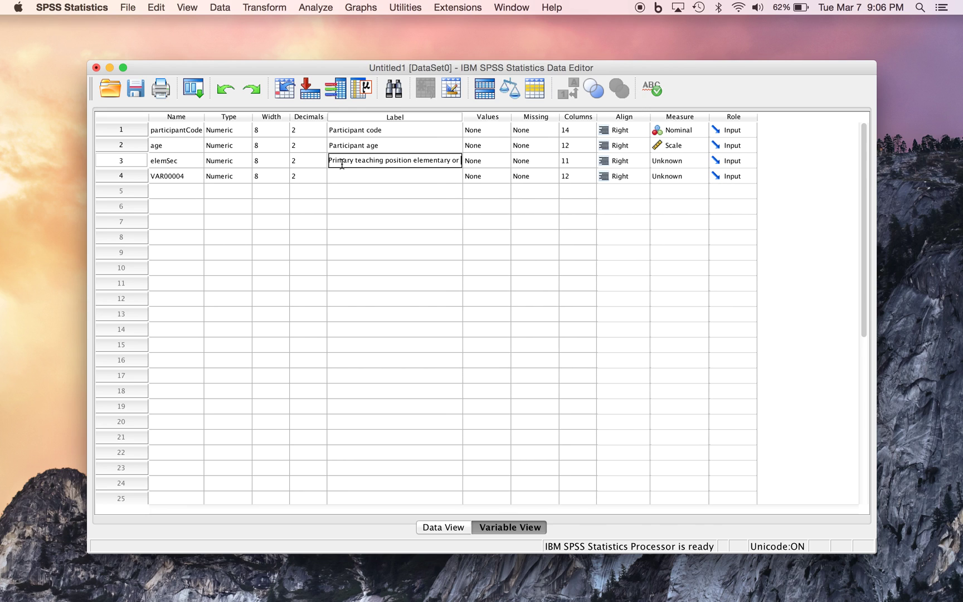
pyautogui.write(' secondary')
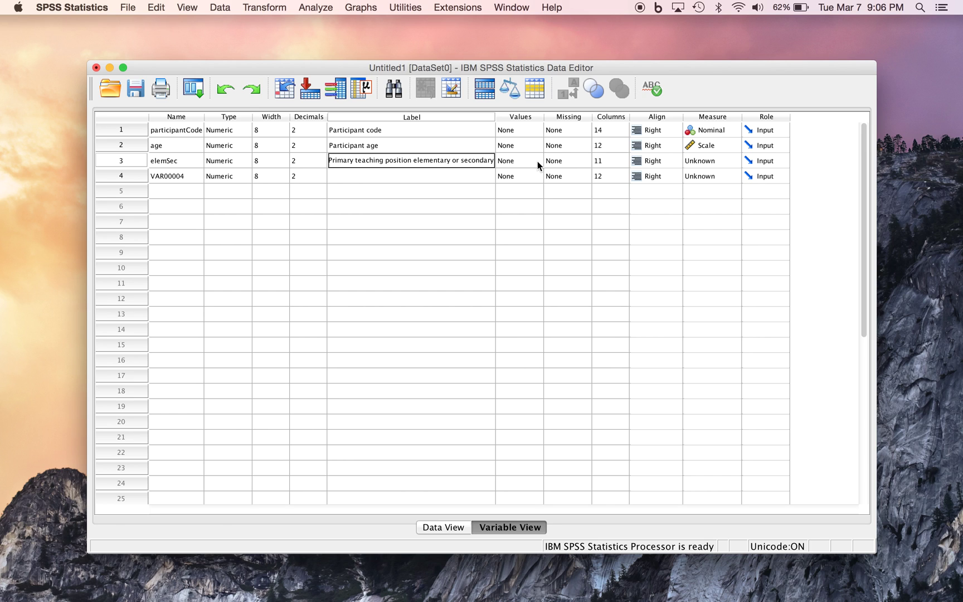
# Add elemSec value labels 0 = Elementary and 1 = Secondary and confirm them
pyautogui.click(537, 161)
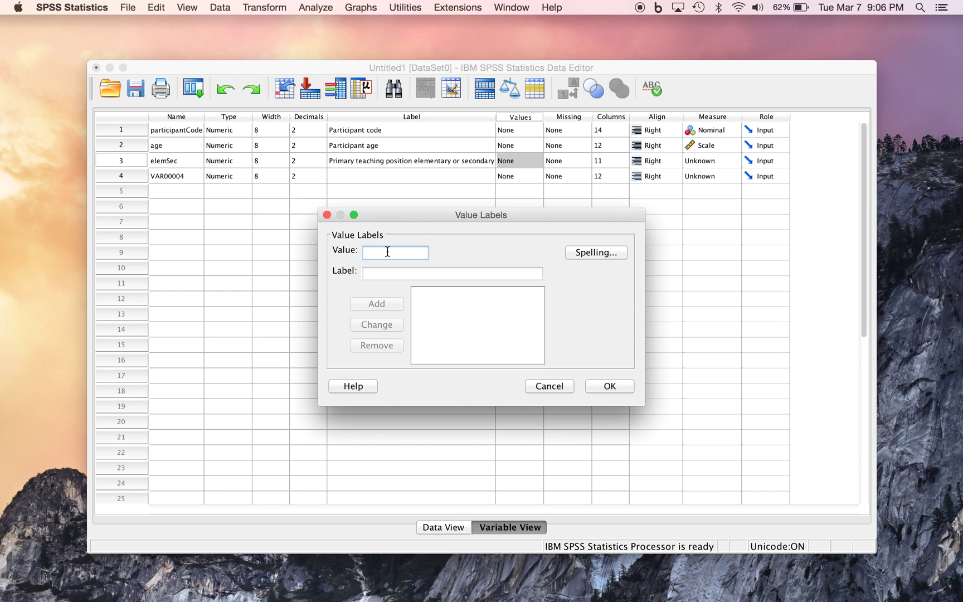
pyautogui.write('0')
pyautogui.press('Tab')
pyautogui.write('Element')
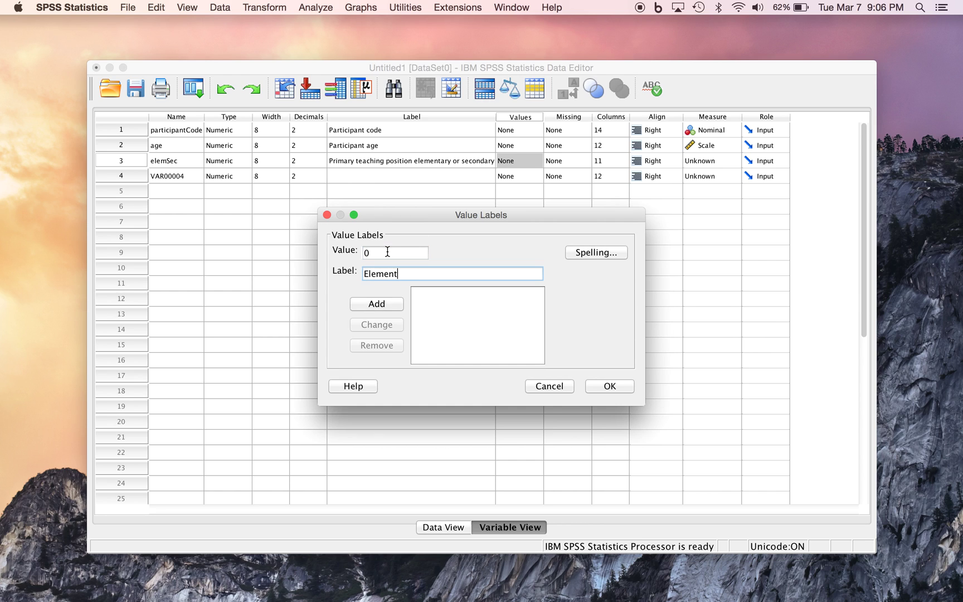
pyautogui.write('ary')
pyautogui.click(379, 303)
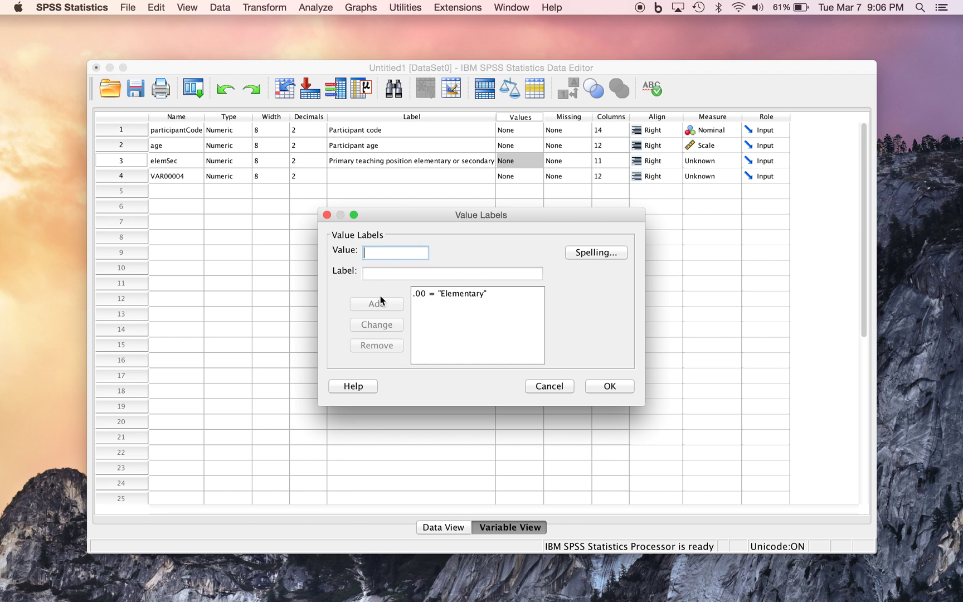
pyautogui.write('1')
pyautogui.click(376, 274)
pyautogui.write('Se')
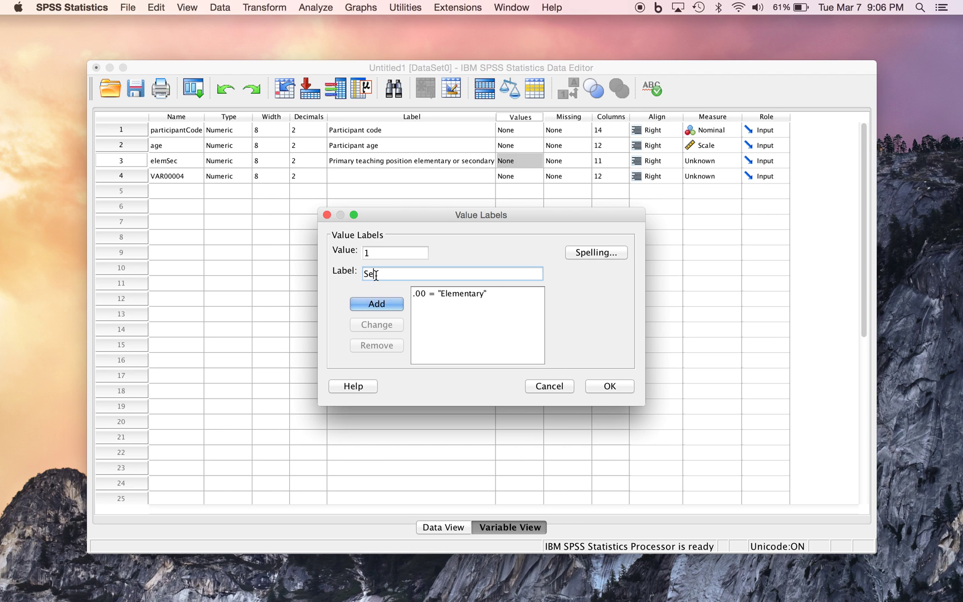
pyautogui.write('condary')
pyautogui.click(387, 304)
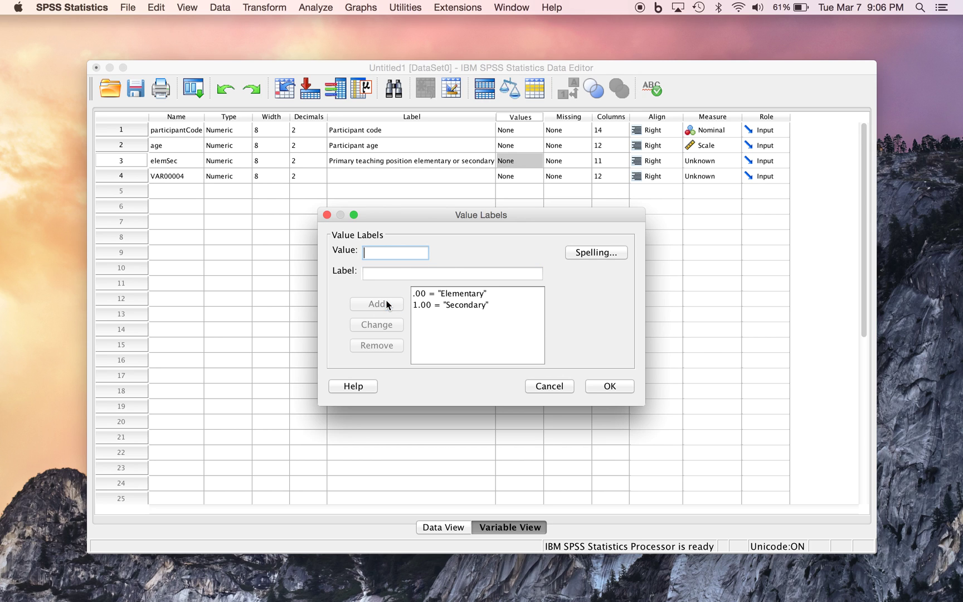
pyautogui.click(617, 387)
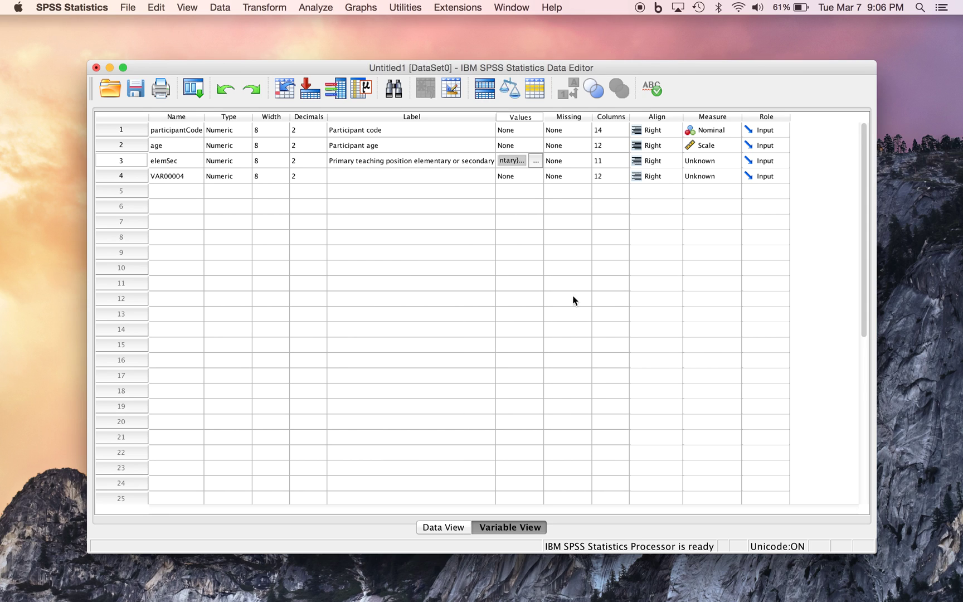
# Rename VAR00004 to helpful and label it 'How helpful the clinic was'
pyautogui.click(168, 178)
pyautogui.click(169, 178)
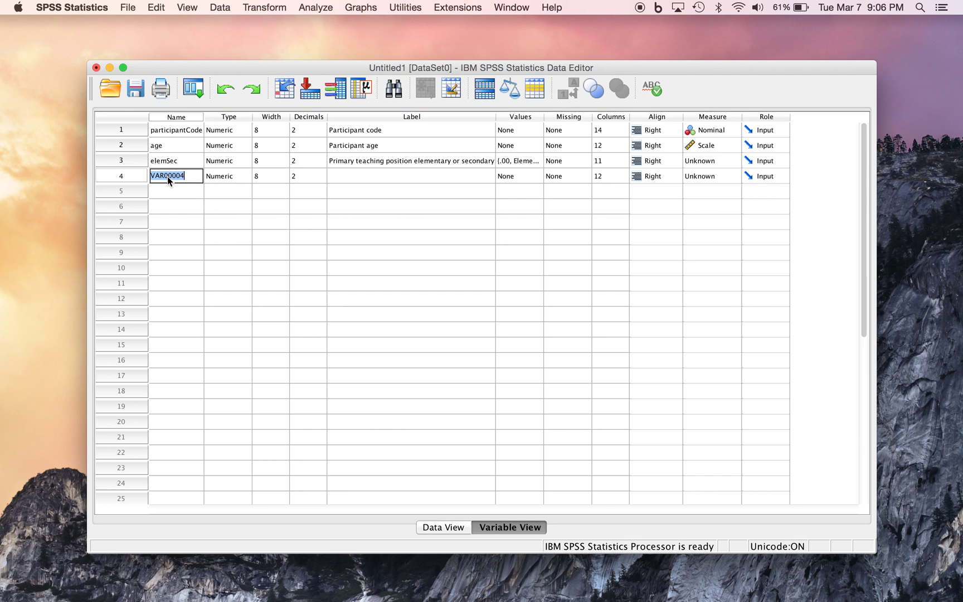
pyautogui.click(346, 176)
pyautogui.write('How helpful the clinic')
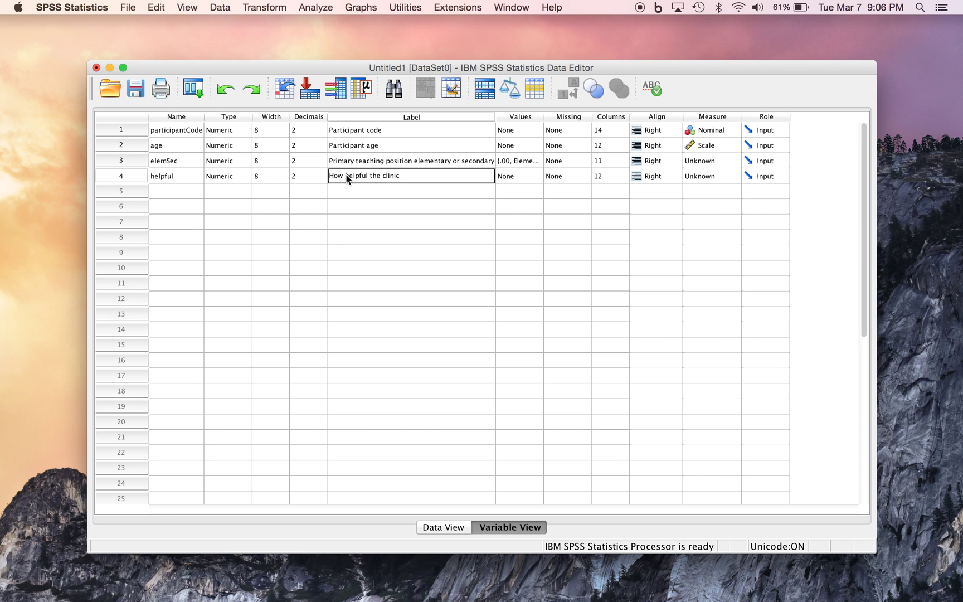
pyautogui.write(' was')
# Set the measure of elemSec to Nominal and helpful to Ordinal
pyautogui.click(728, 161)
pyautogui.click(715, 184)
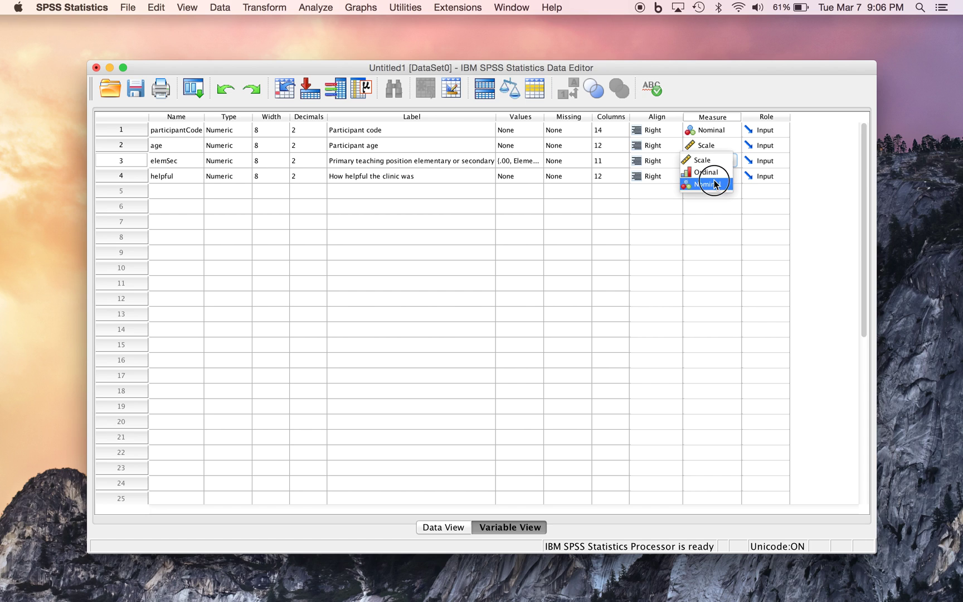
pyautogui.click(728, 176)
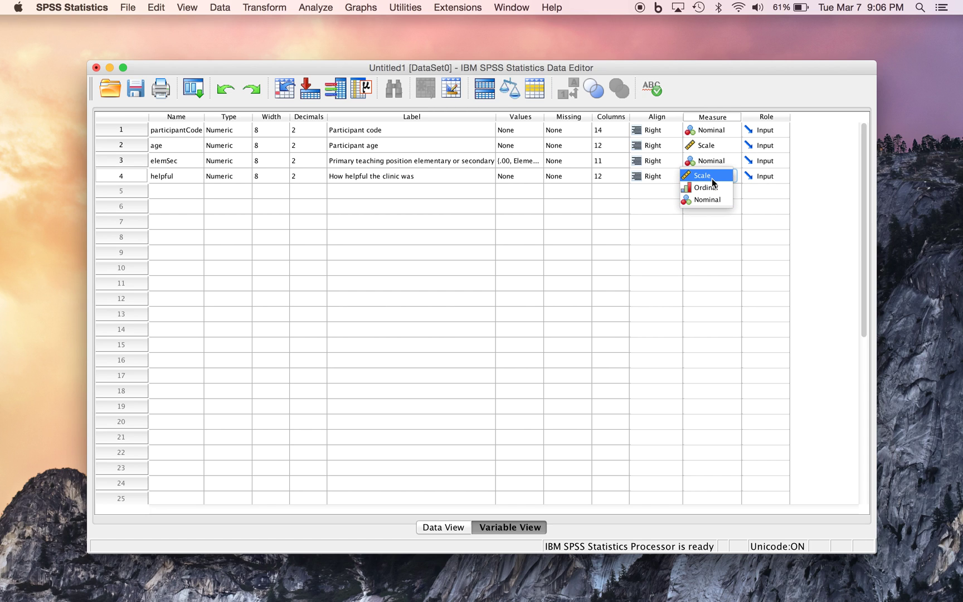
pyautogui.click(706, 188)
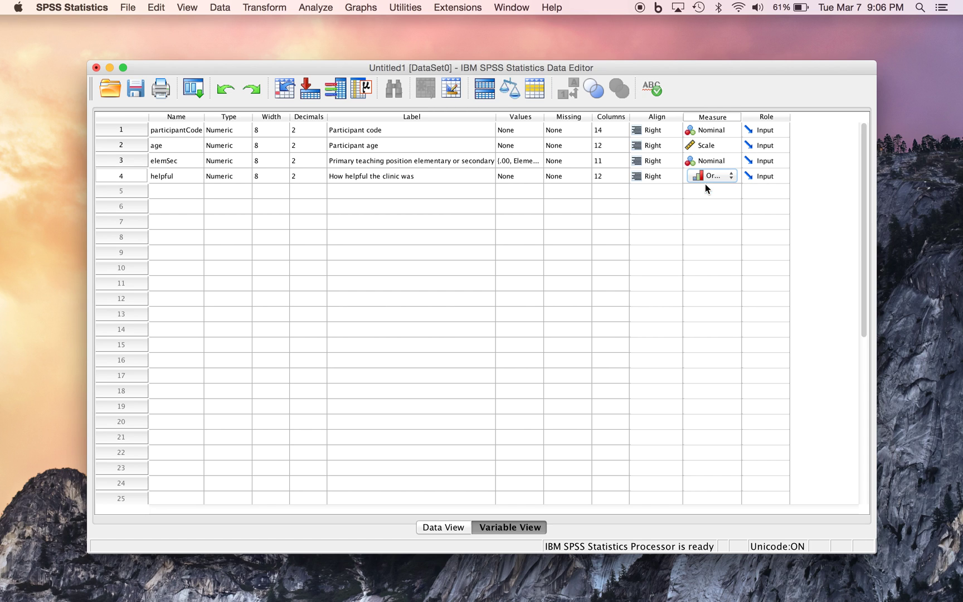
# Leave helpful's value labels empty and return to the Data View grid
pyautogui.click(535, 177)
pyautogui.click(537, 177)
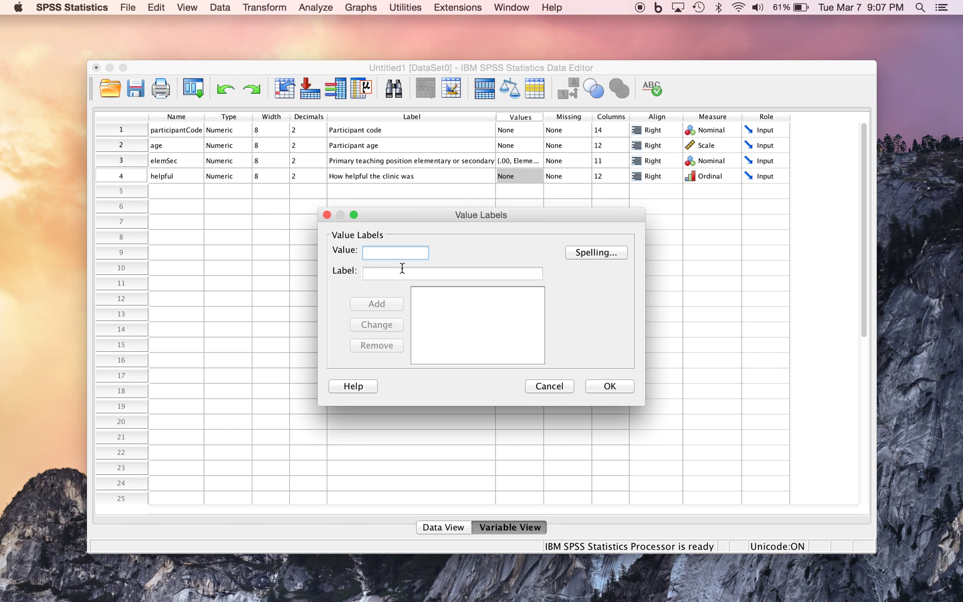
pyautogui.click(551, 387)
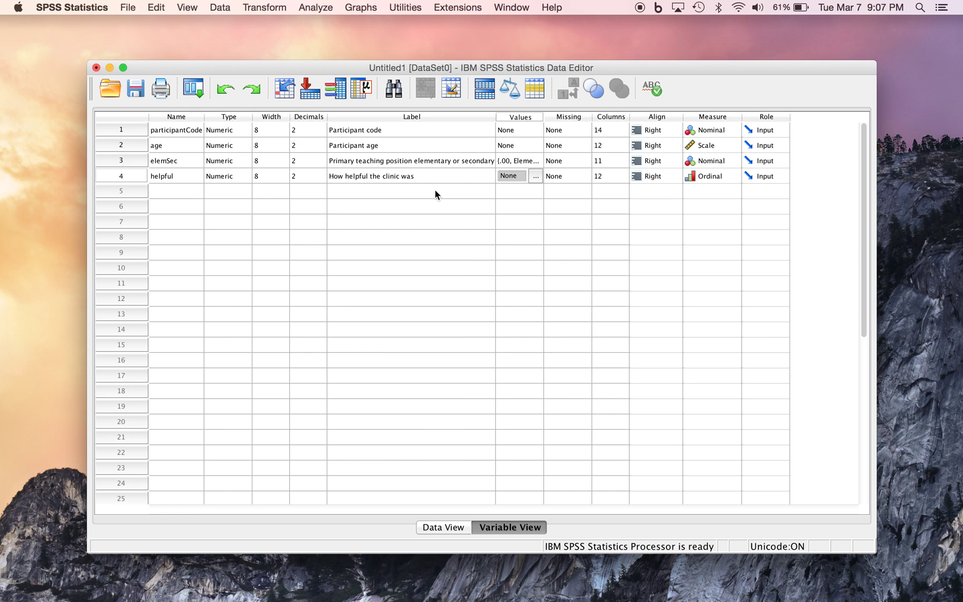
pyautogui.click(431, 527)
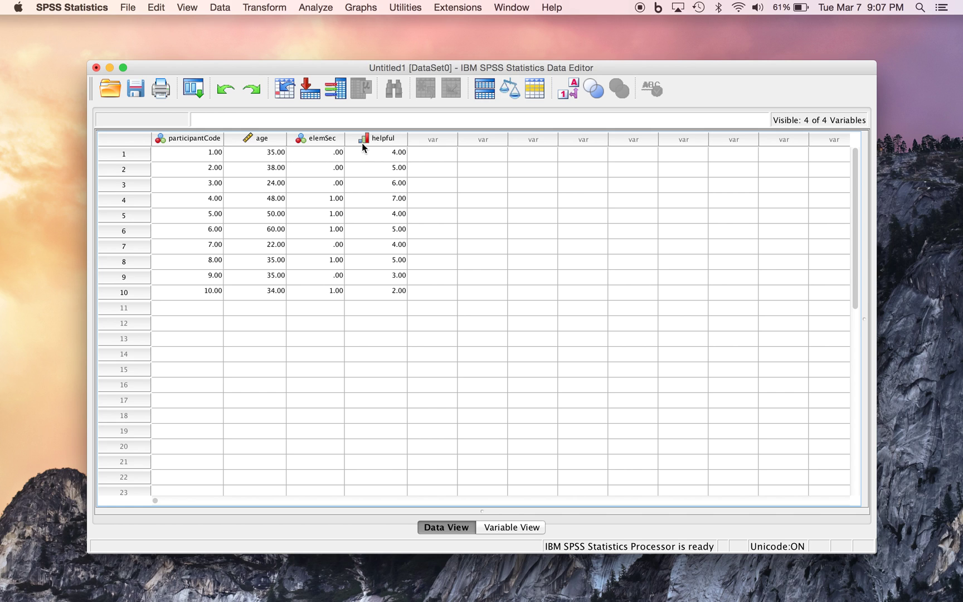
pyautogui.moveTo(363, 141)
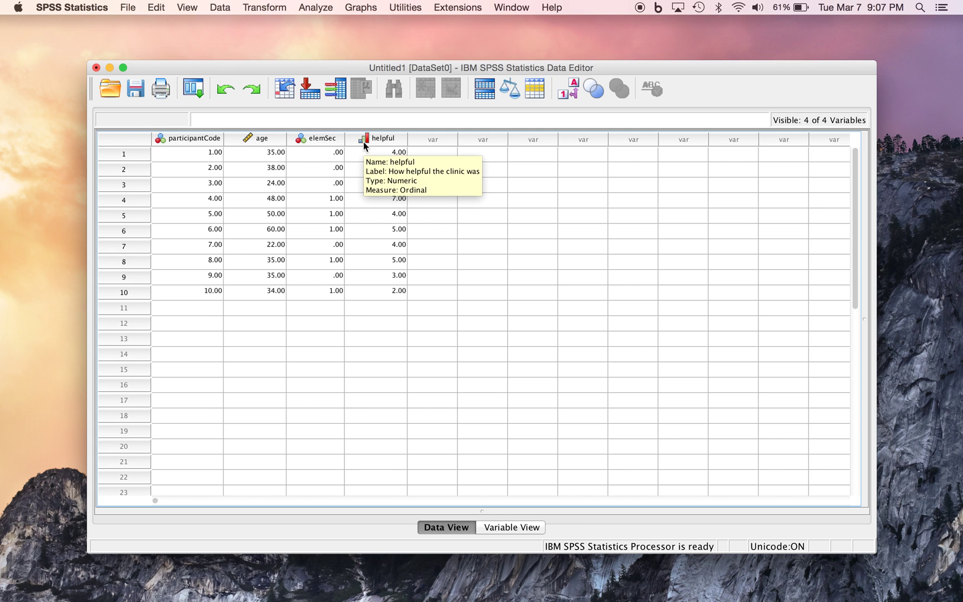
pyautogui.click(509, 527)
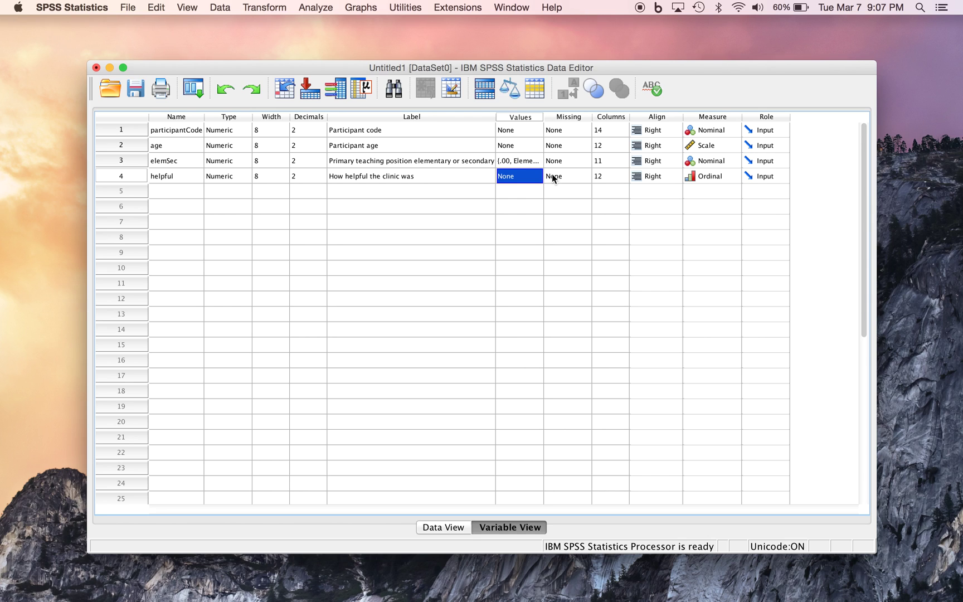
pyautogui.click(442, 530)
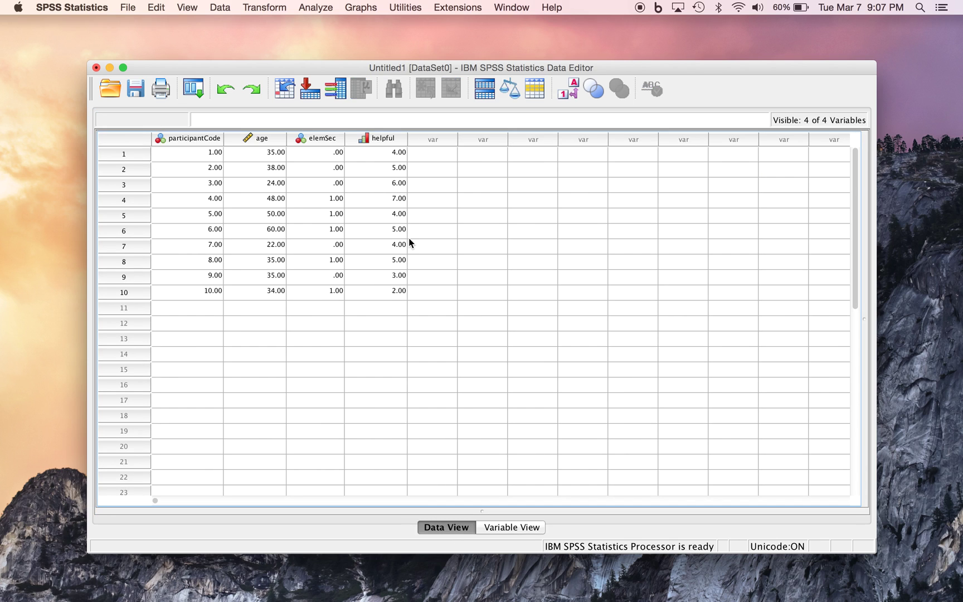